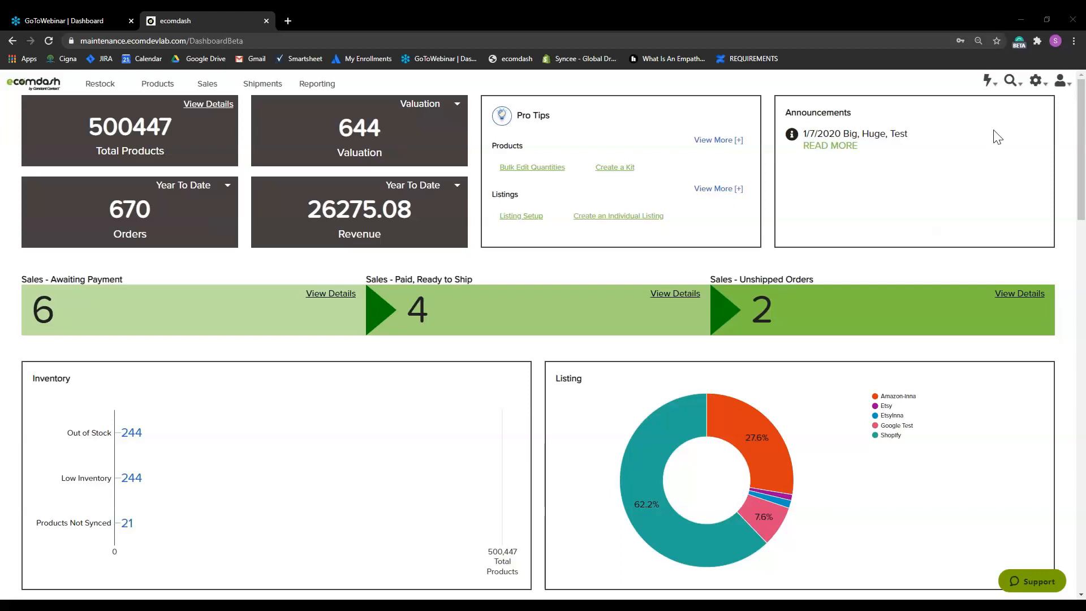
Open the General settings to view the company information and company options.
click(1036, 82)
mouse_move(1036, 82)
click(989, 125)
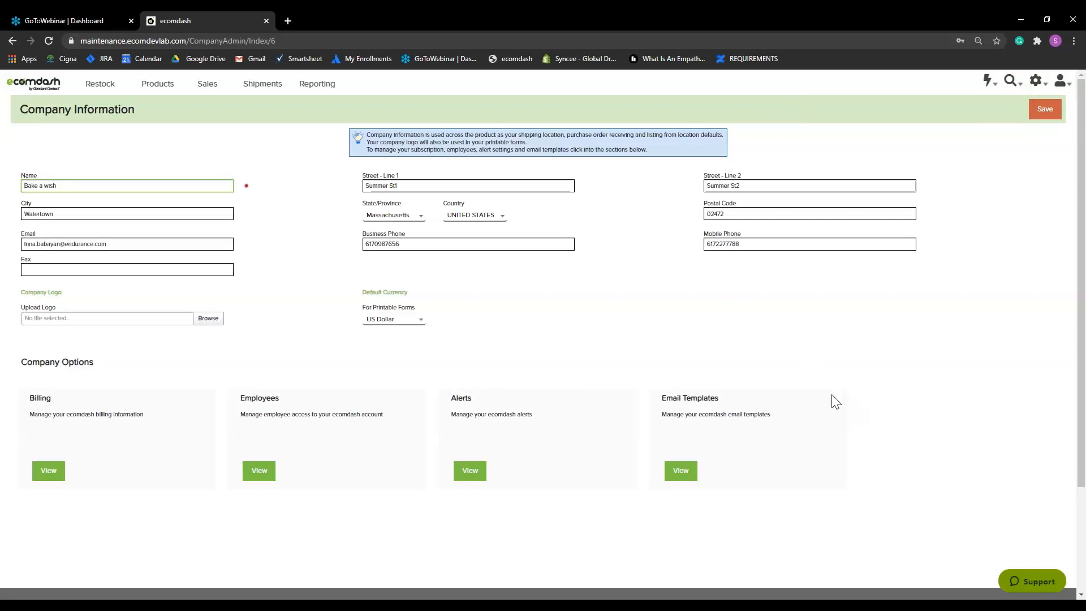
Open the Product settings and review the auto sync, bar code, product detail and additional inventory options.
mouse_move(1034, 84)
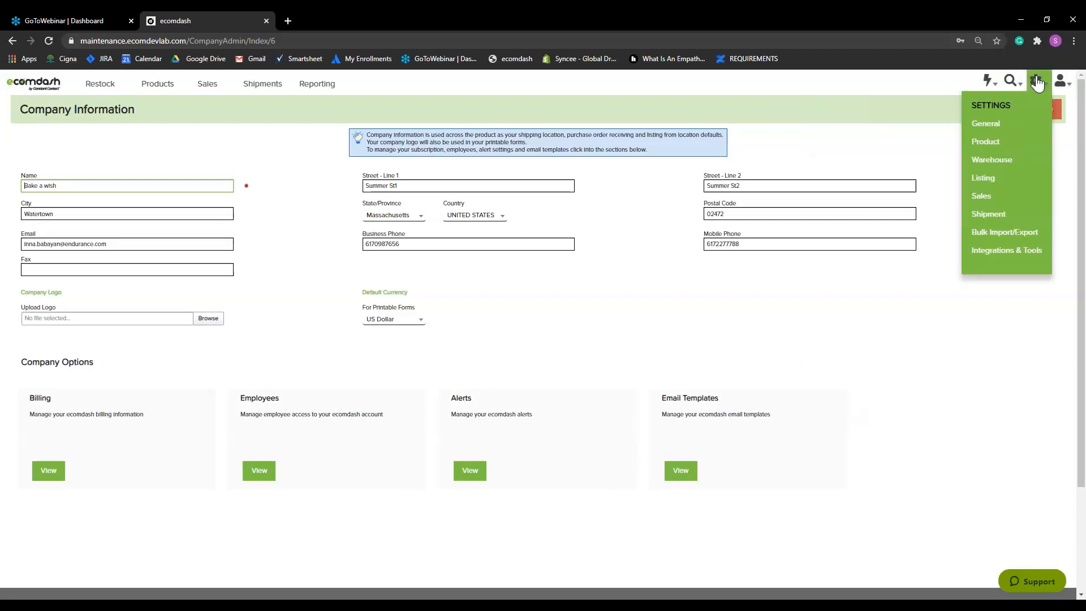
click(994, 148)
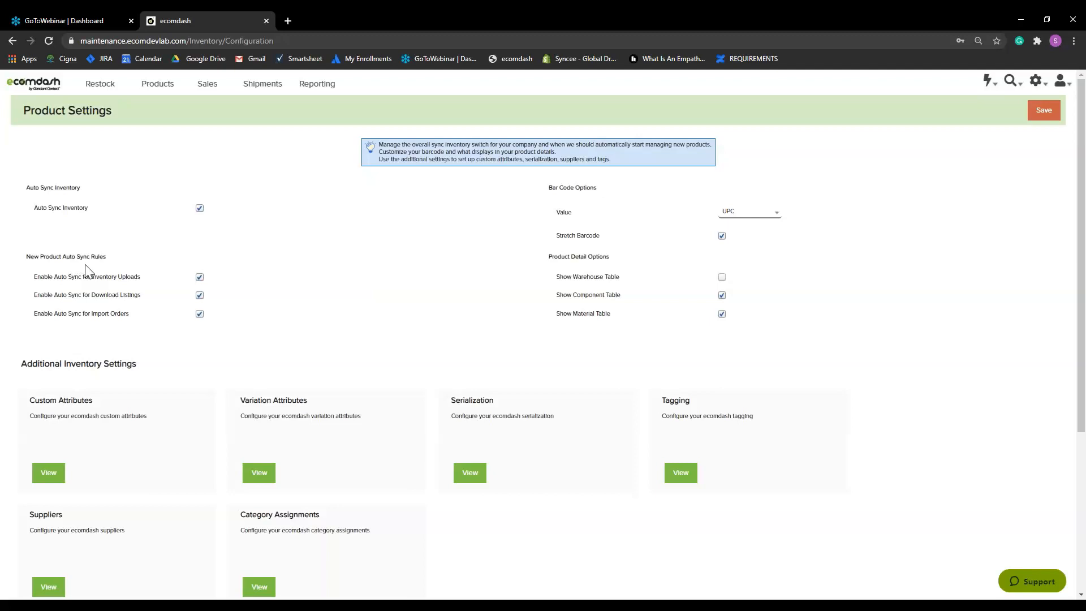
scroll(682, 201, down, 1)
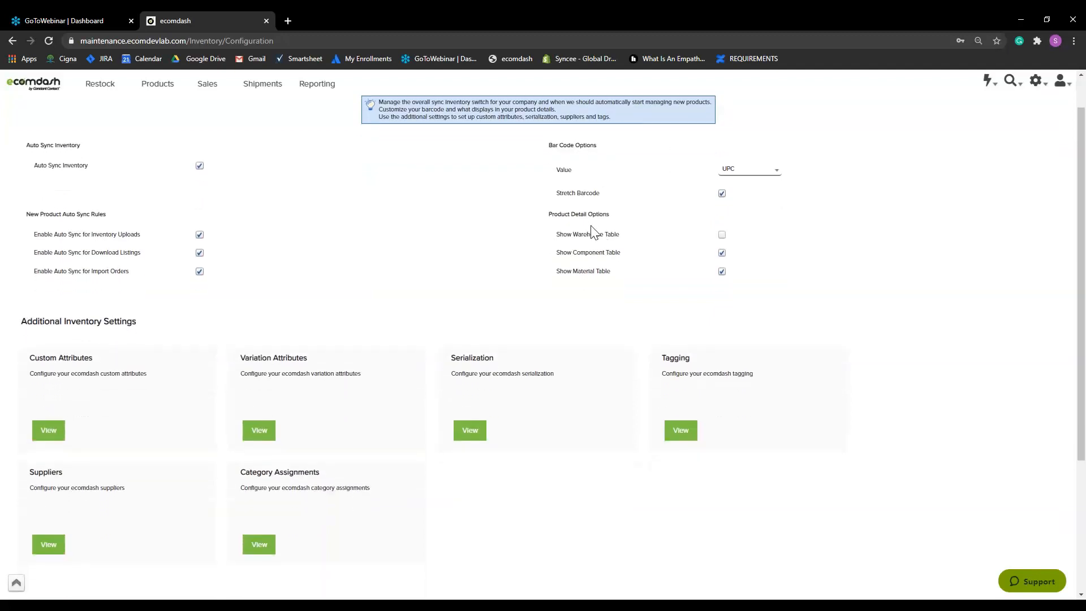
scroll(591, 237, down, 2)
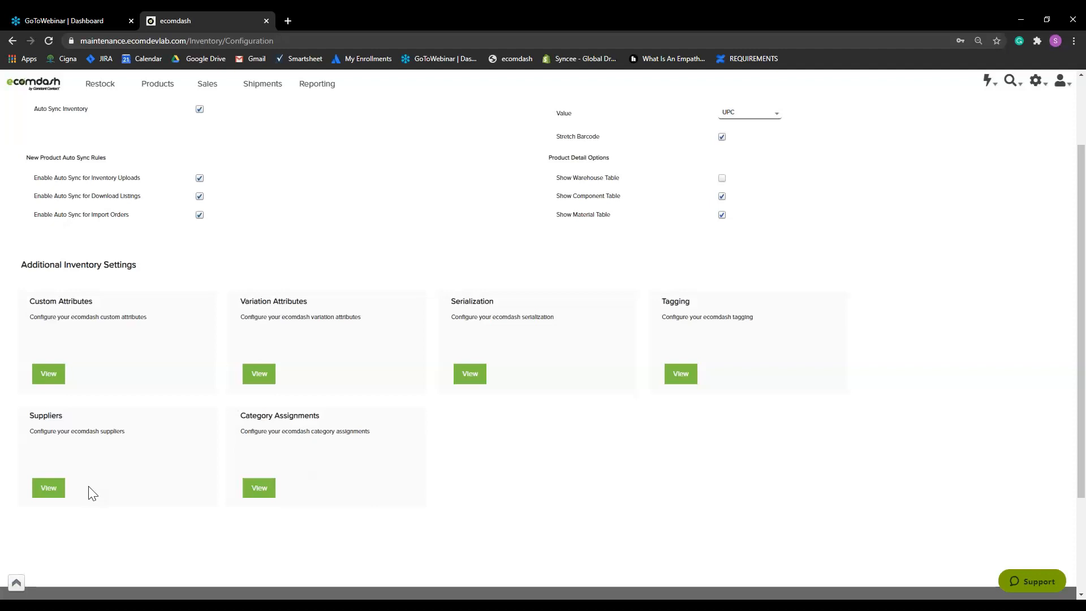
scroll(502, 503, up, 2)
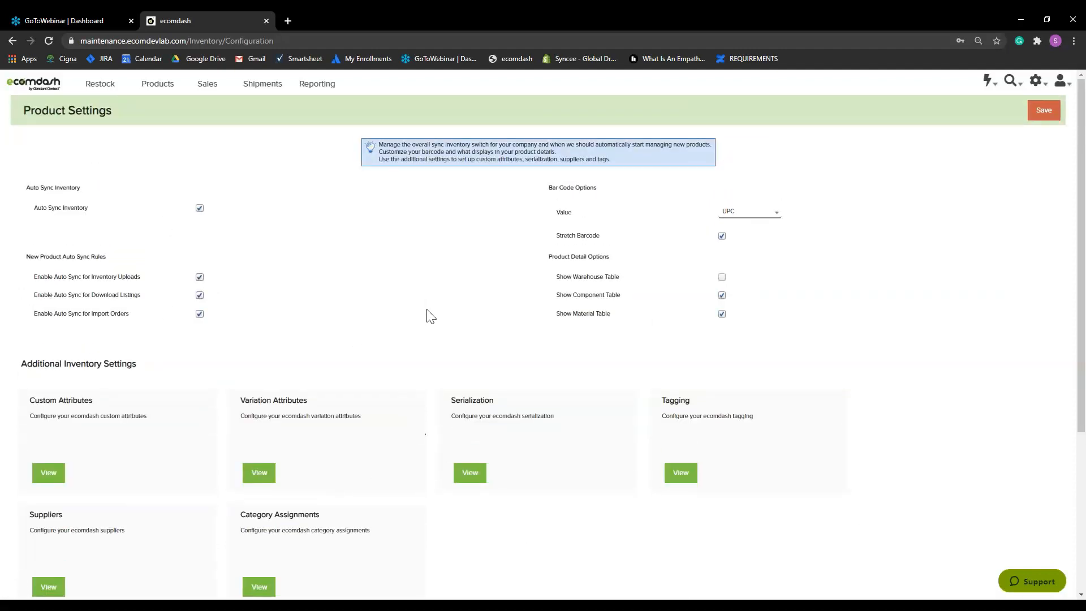
scroll(446, 315, down, 1)
scroll(993, 323, up, 1)
Open the Warehouse settings and review the priority order, sync balance, catchall options and warehouse types.
mouse_move(1035, 81)
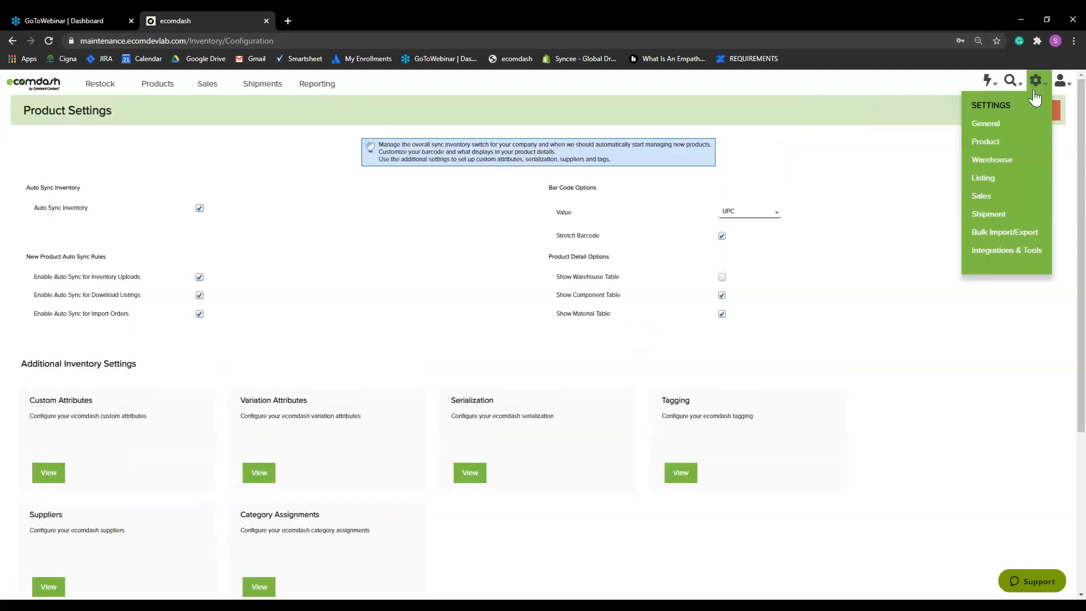
click(1005, 158)
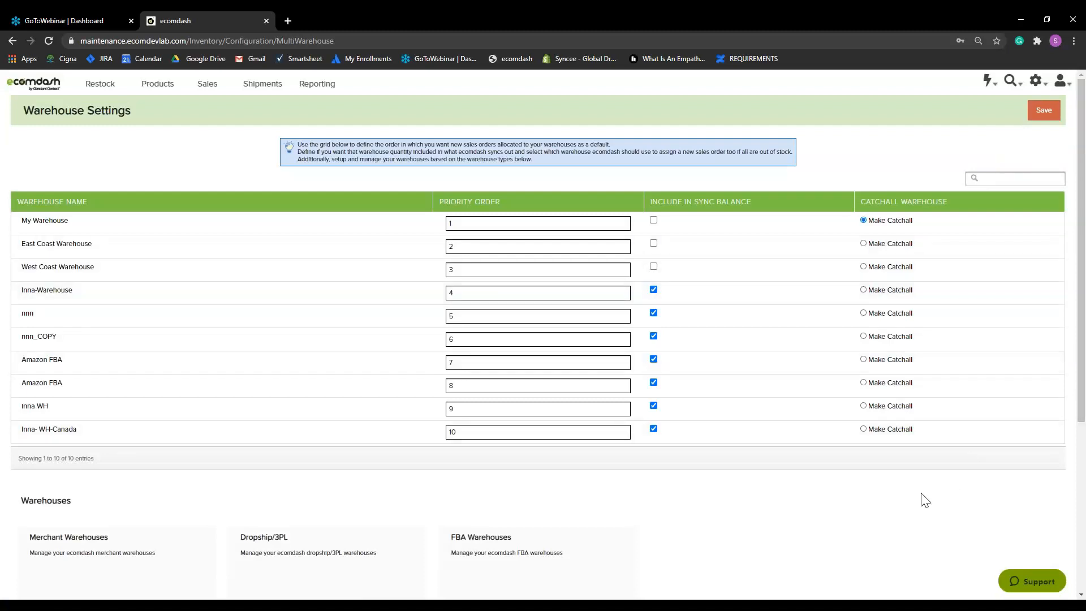
scroll(925, 500, down, 2)
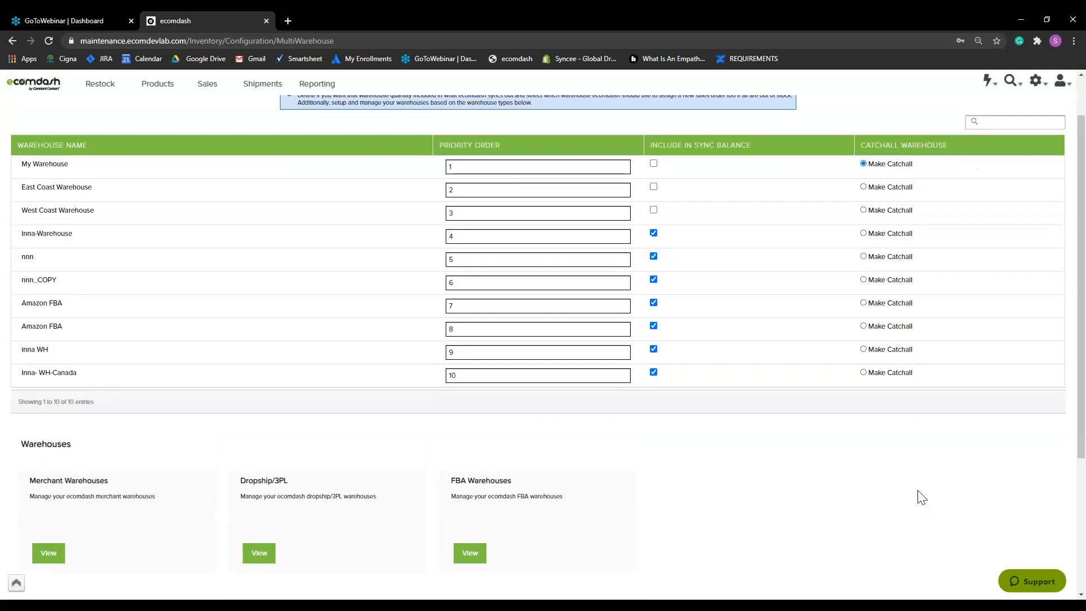
scroll(922, 497, up, 2)
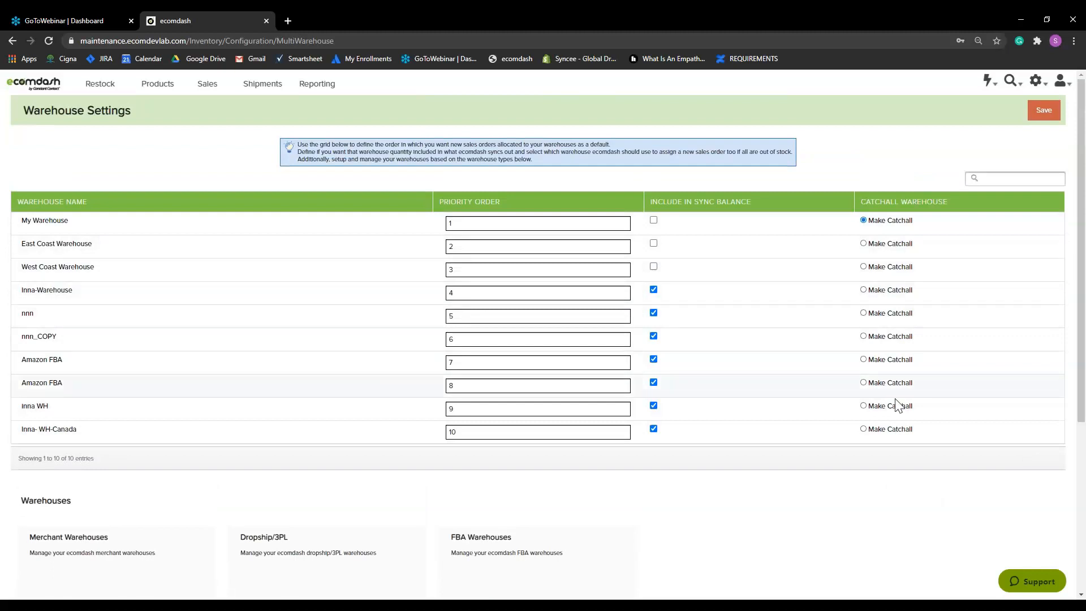
scroll(898, 404, down, 3)
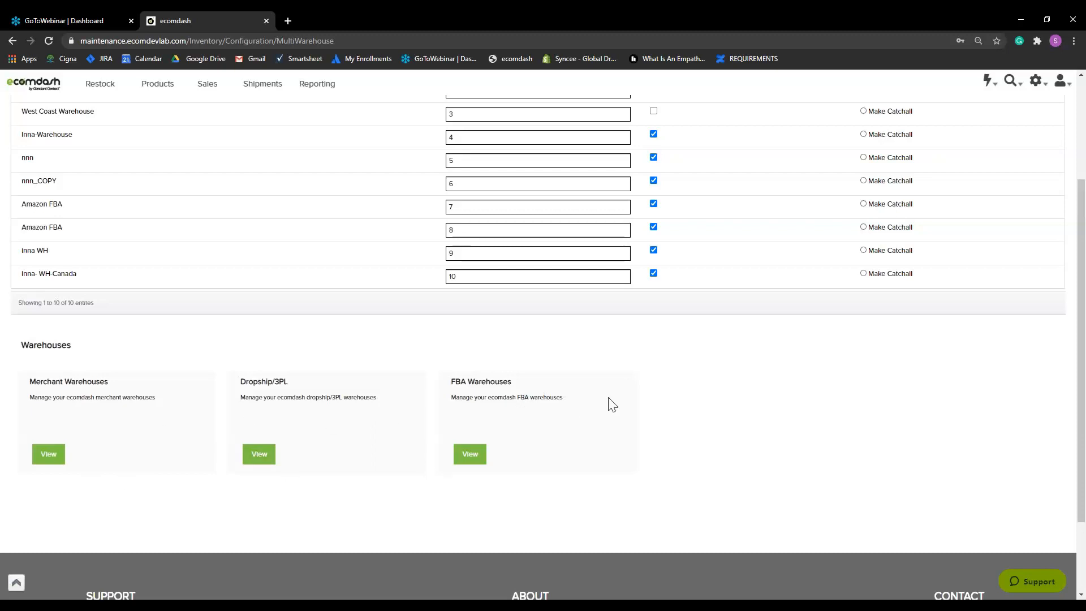
scroll(696, 334, down, 1)
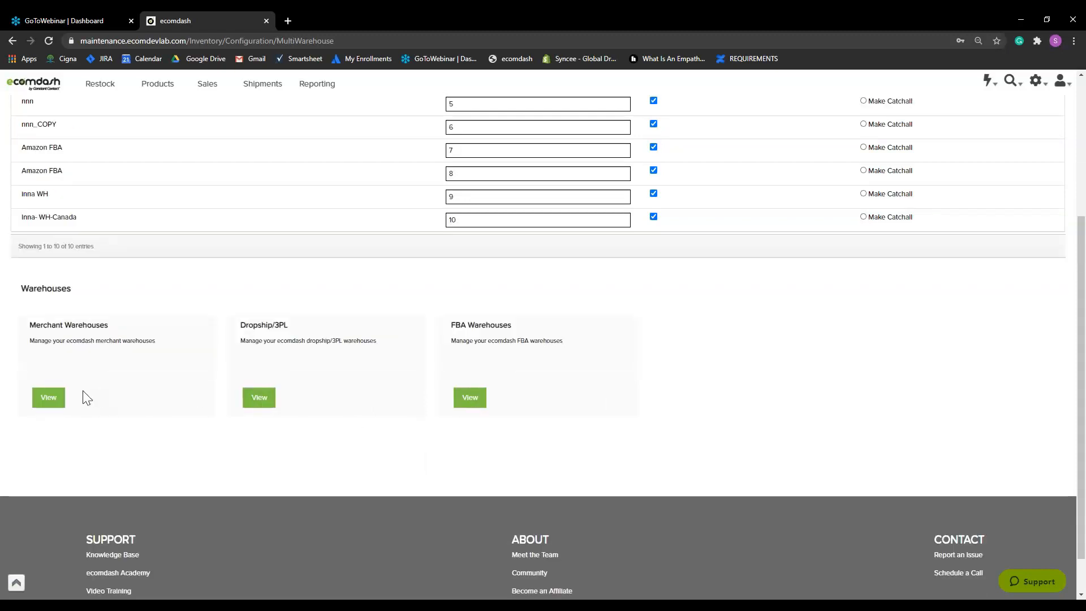
Open the details of the Dropship/3PL warehouse "nnn" and look over its fields and warehouse settings.
click(269, 400)
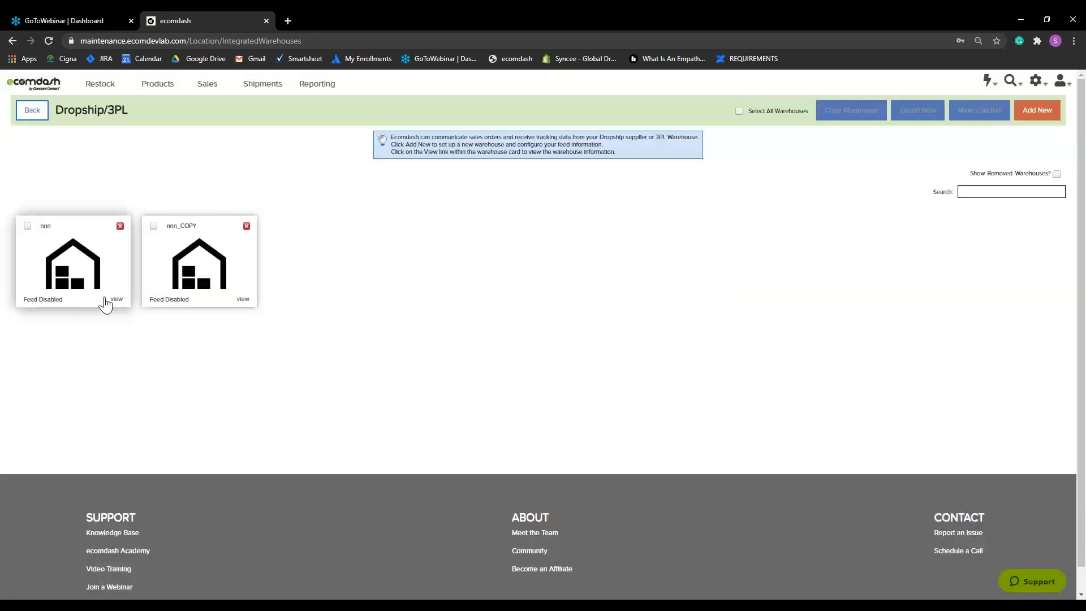
click(104, 299)
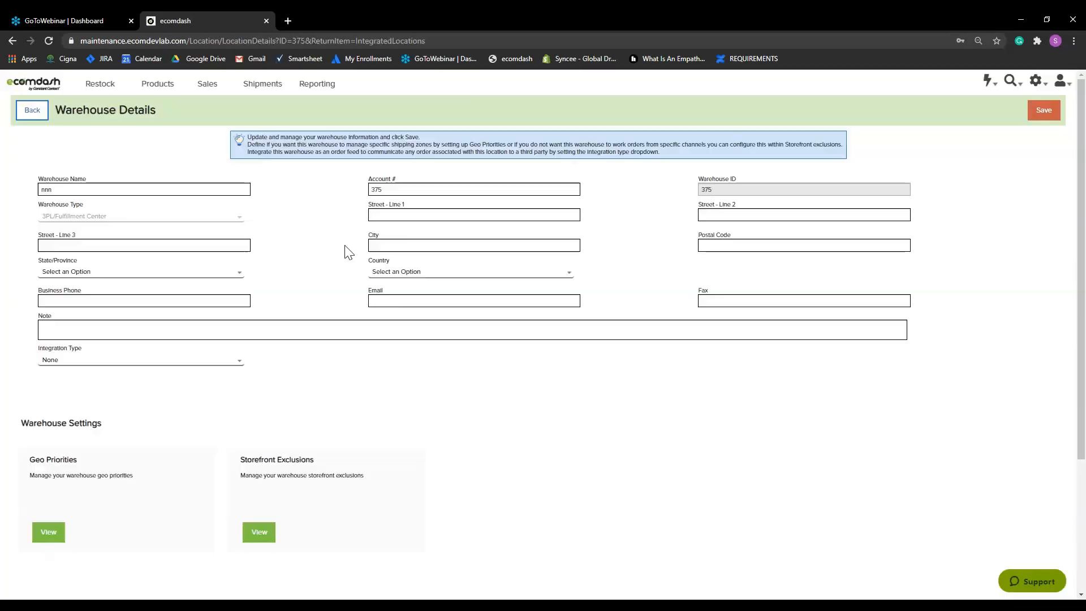
scroll(927, 294, down, 3)
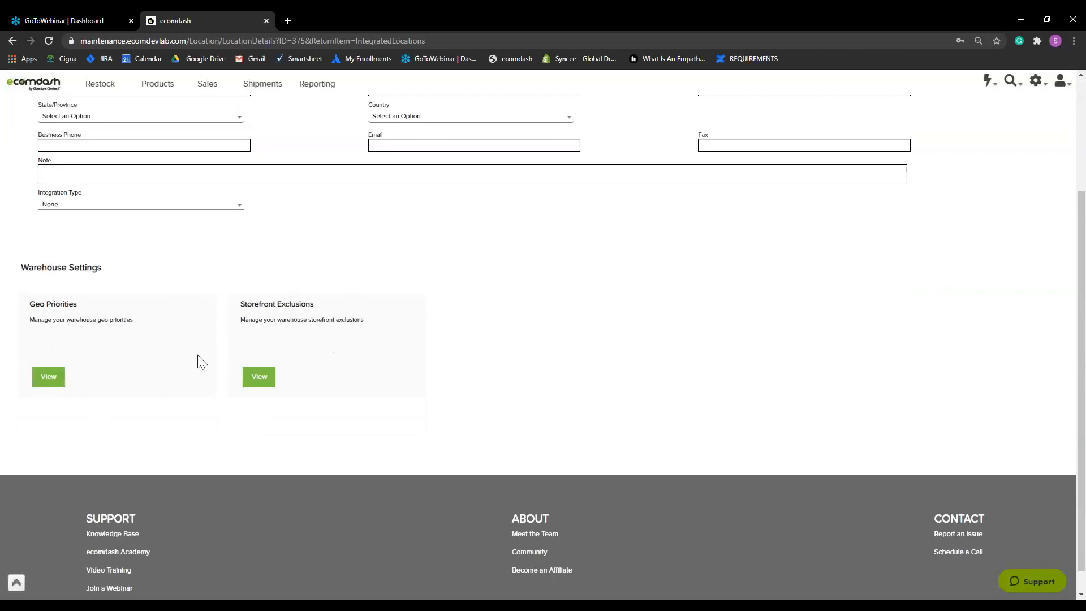
Choose FTP - external as the warehouse's integration type and review the warehouse settings offered for it.
scroll(396, 373, up, 1)
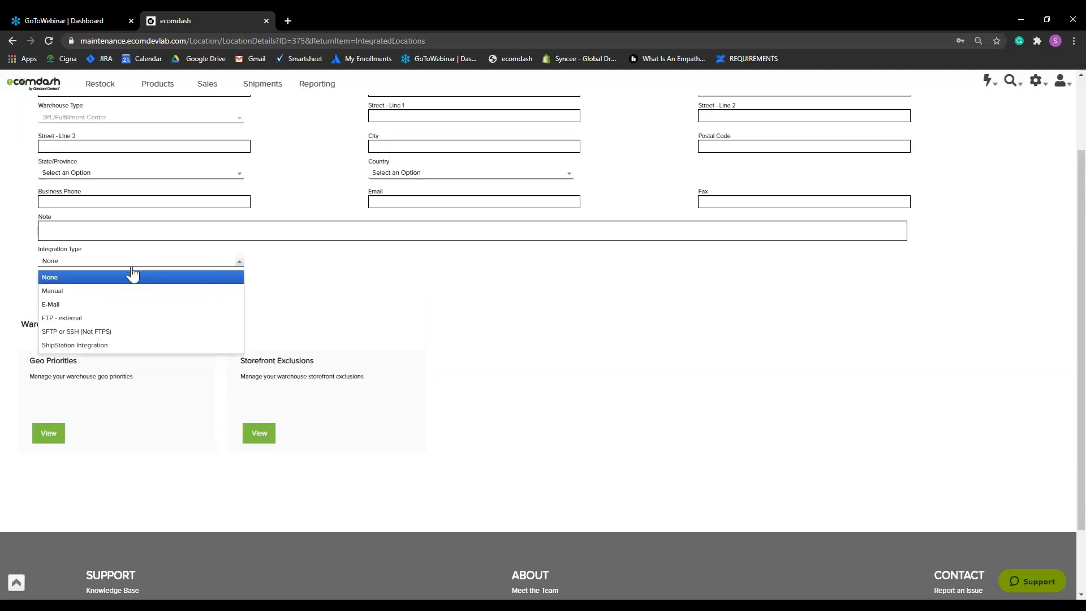
click(106, 319)
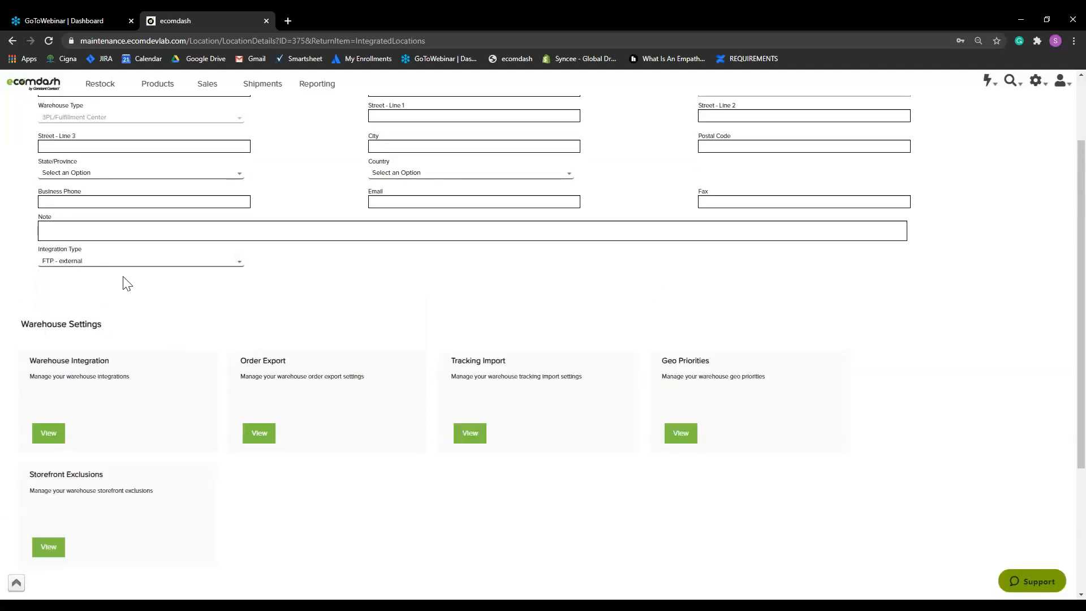
scroll(834, 284, down, 1)
scroll(834, 284, down, 1)
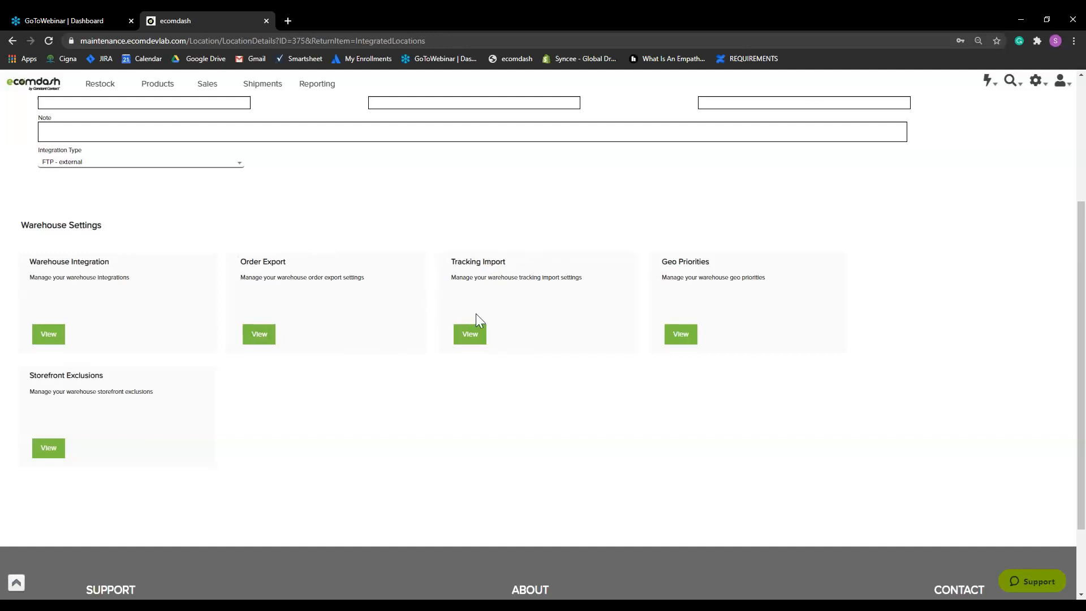
scroll(339, 422, up, 1)
scroll(242, 327, up, 2)
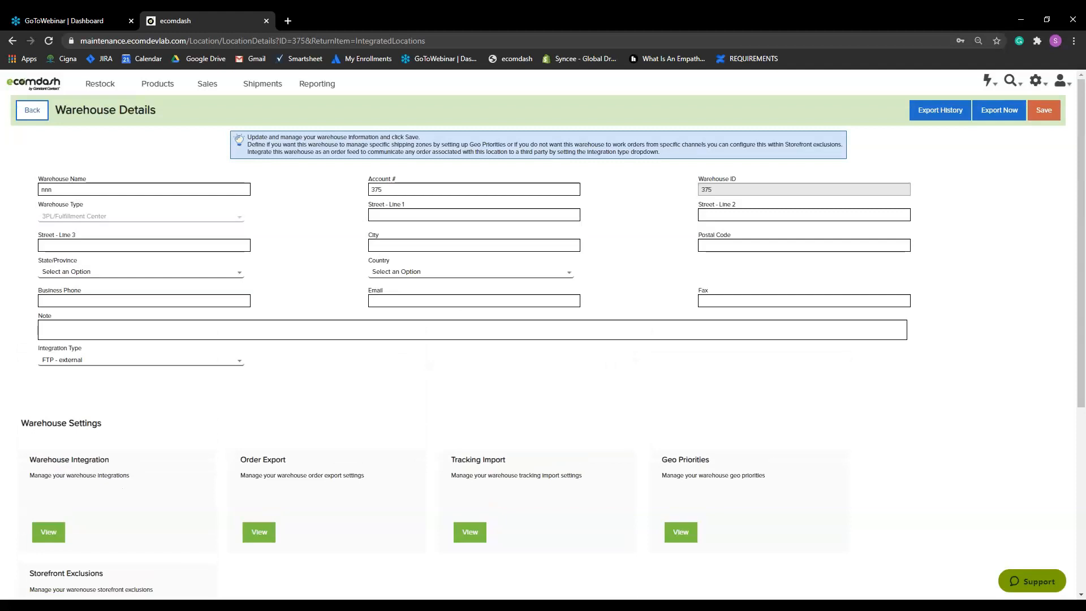
Open the Listing settings and review the listing setup diagram and listing options.
click(1036, 81)
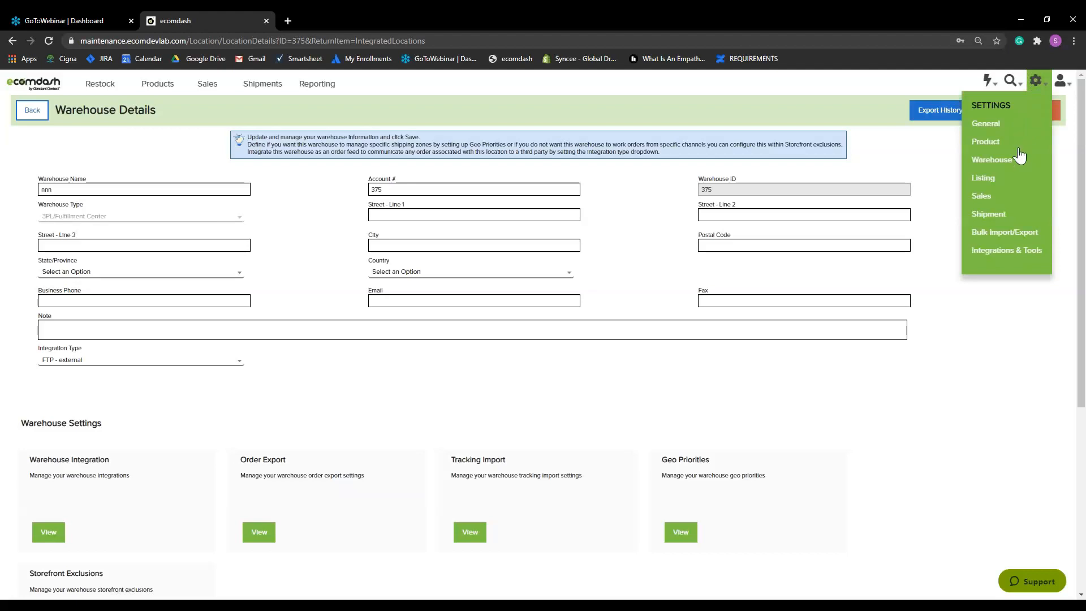
click(989, 184)
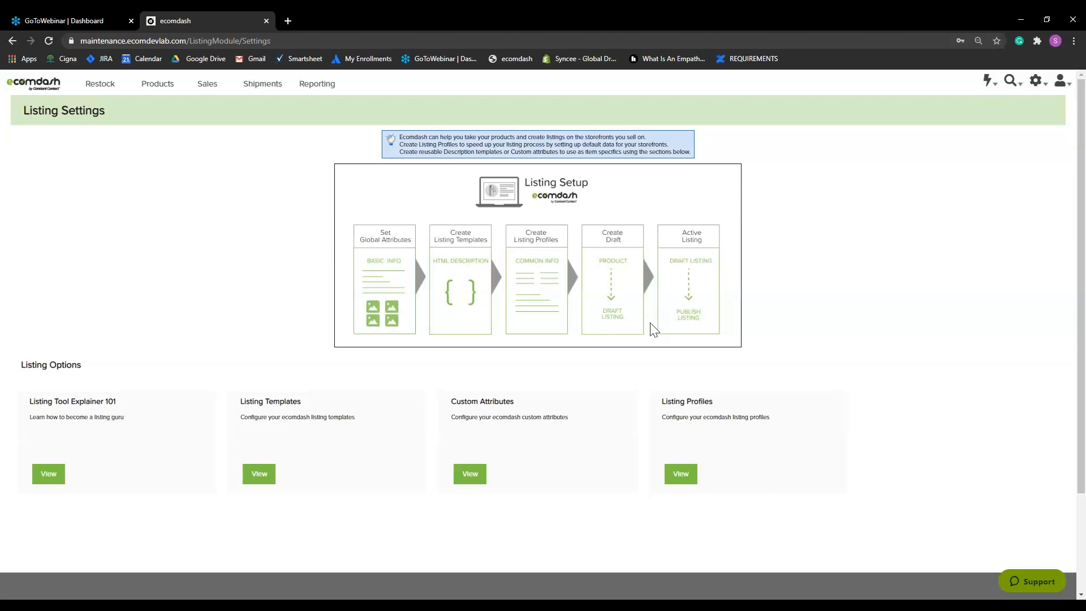
scroll(519, 327, down, 1)
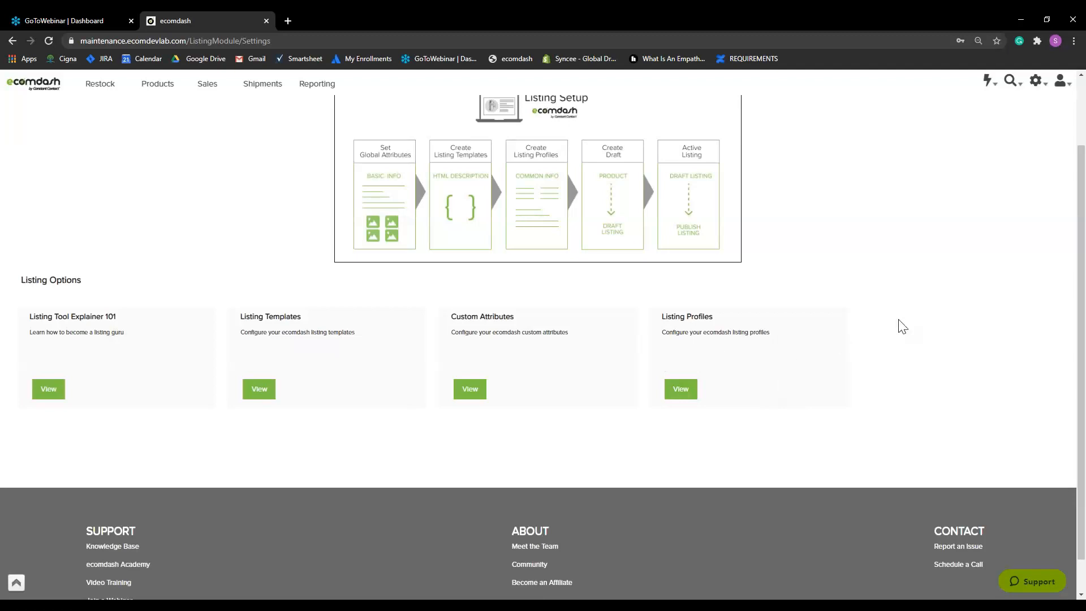
scroll(884, 364, up, 3)
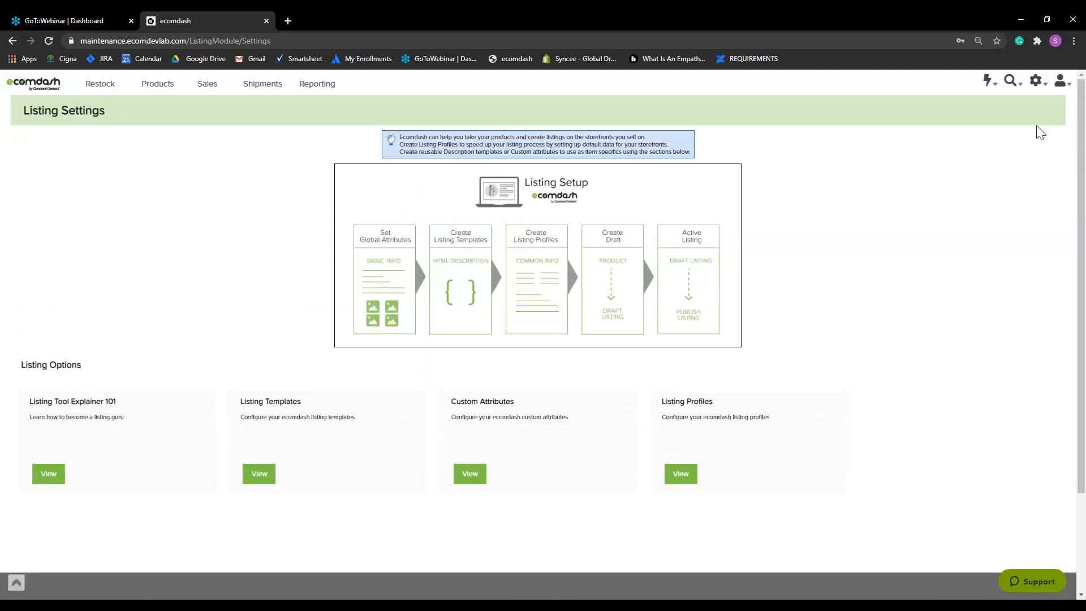
View the Sales settings, and review the Shipment settings with their additional shipping options.
click(1035, 84)
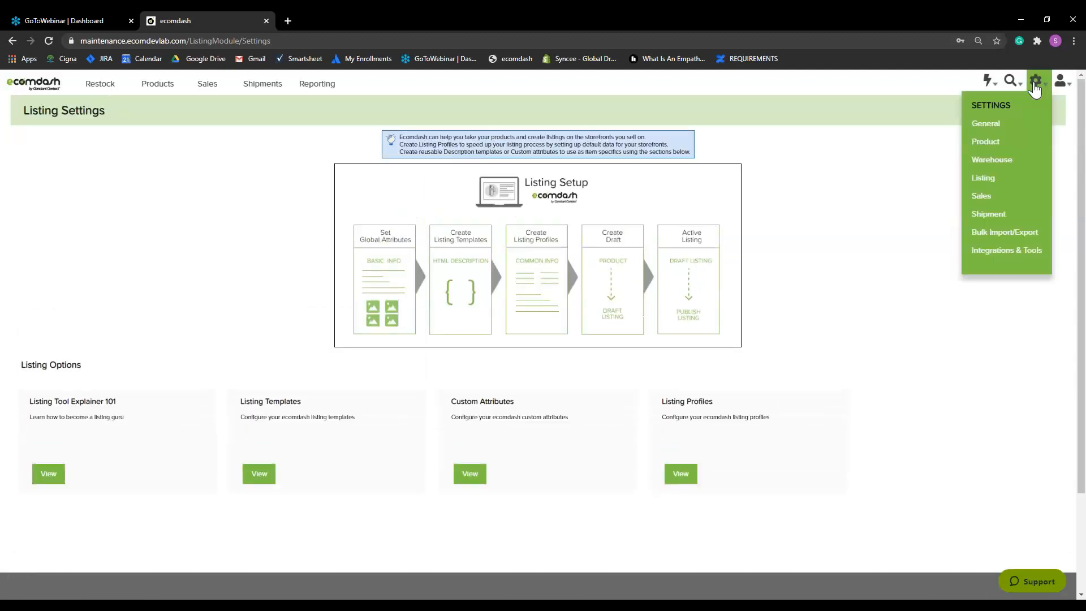
click(981, 198)
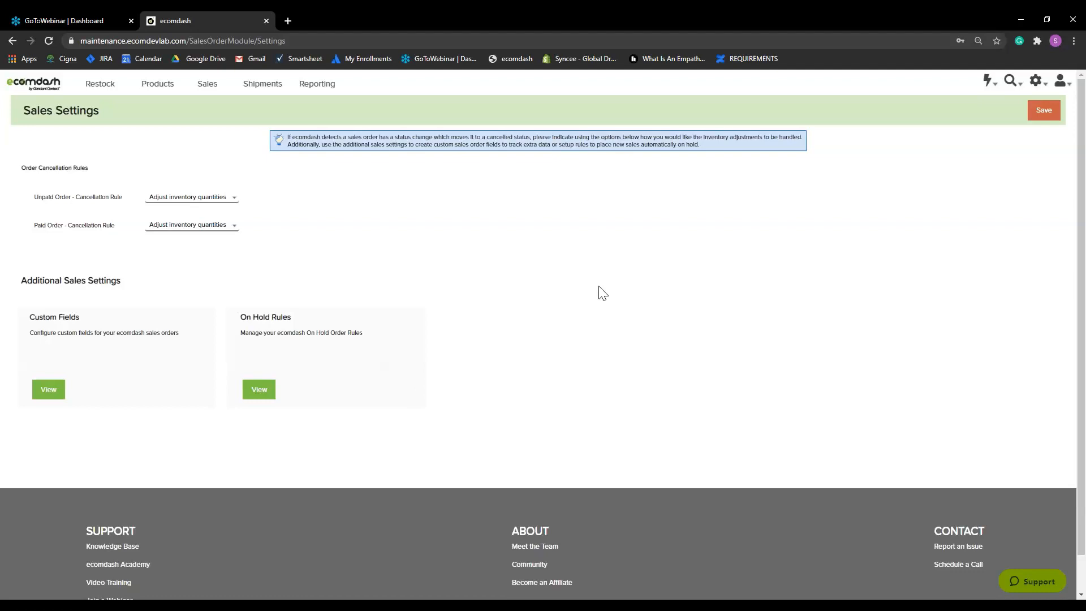
click(1035, 80)
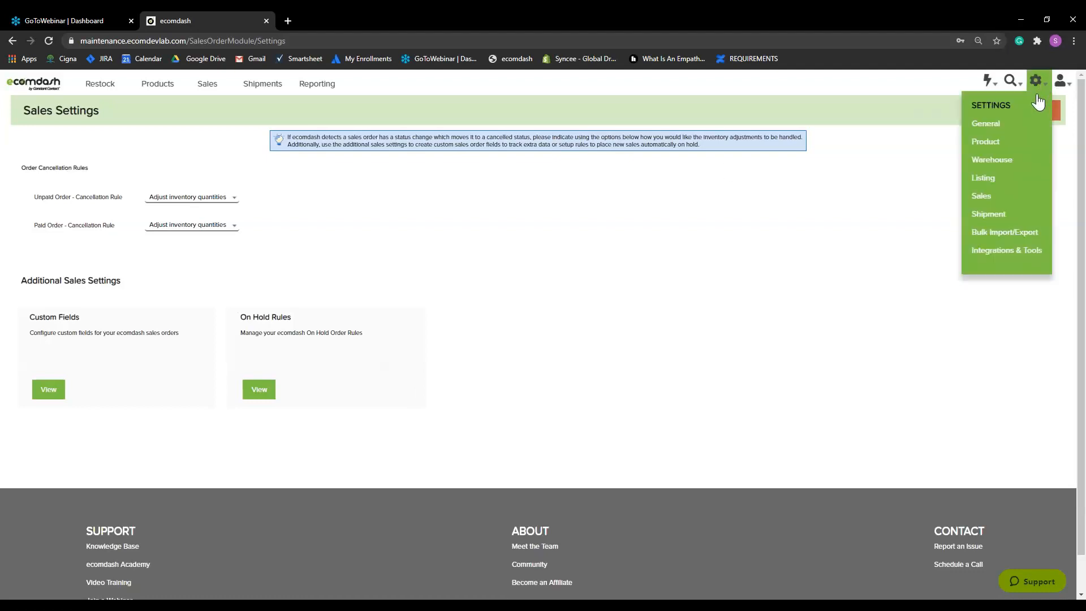
click(994, 218)
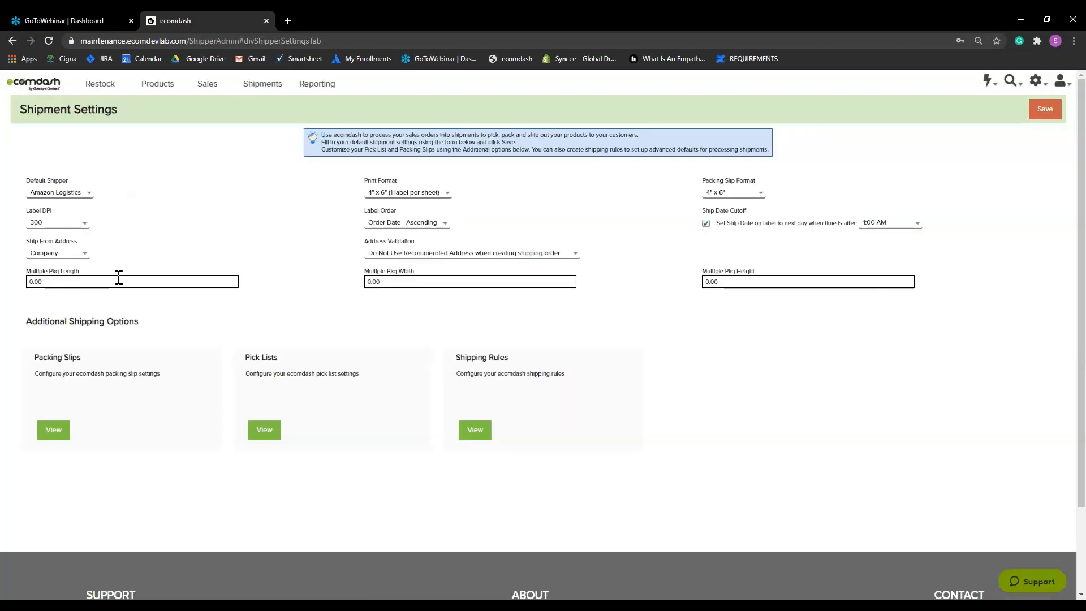
scroll(905, 315, down, 1)
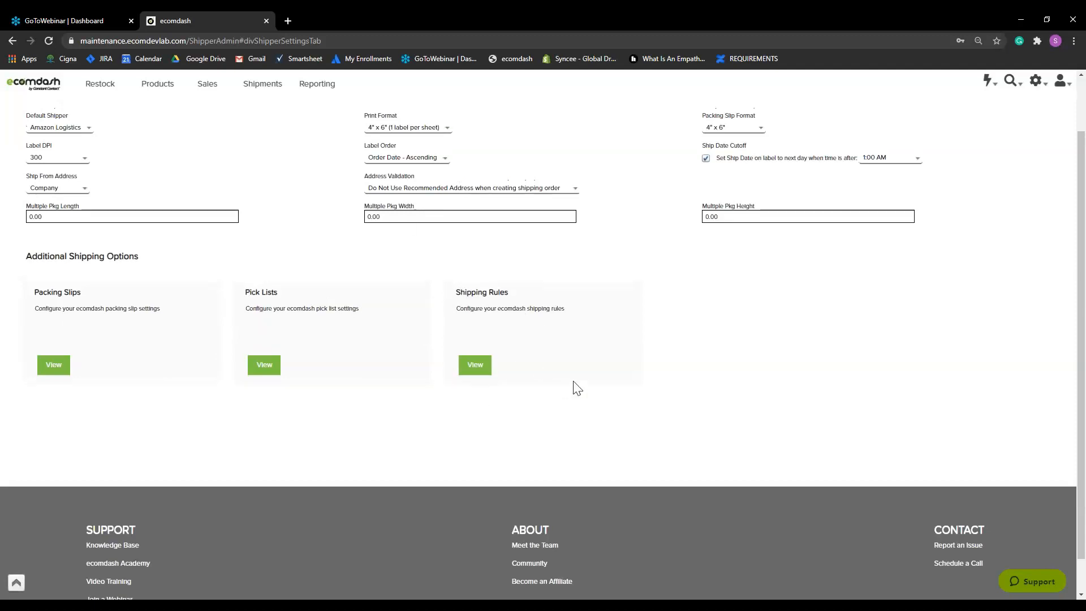
scroll(574, 385, up, 1)
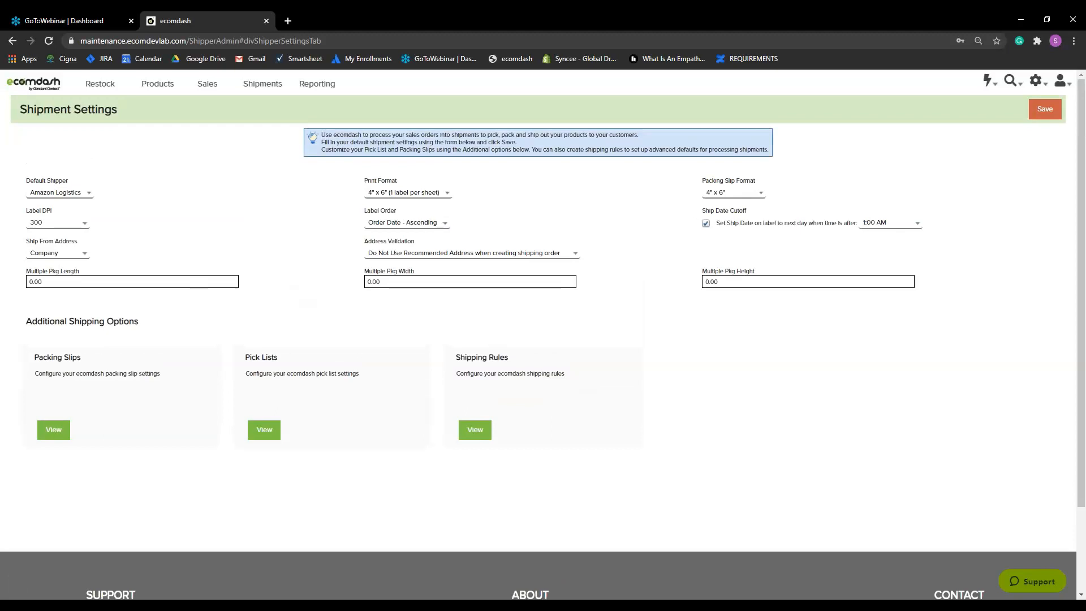
Open the Bulk Import/Export settings and view the Integrated Import Formats.
mouse_move(1036, 82)
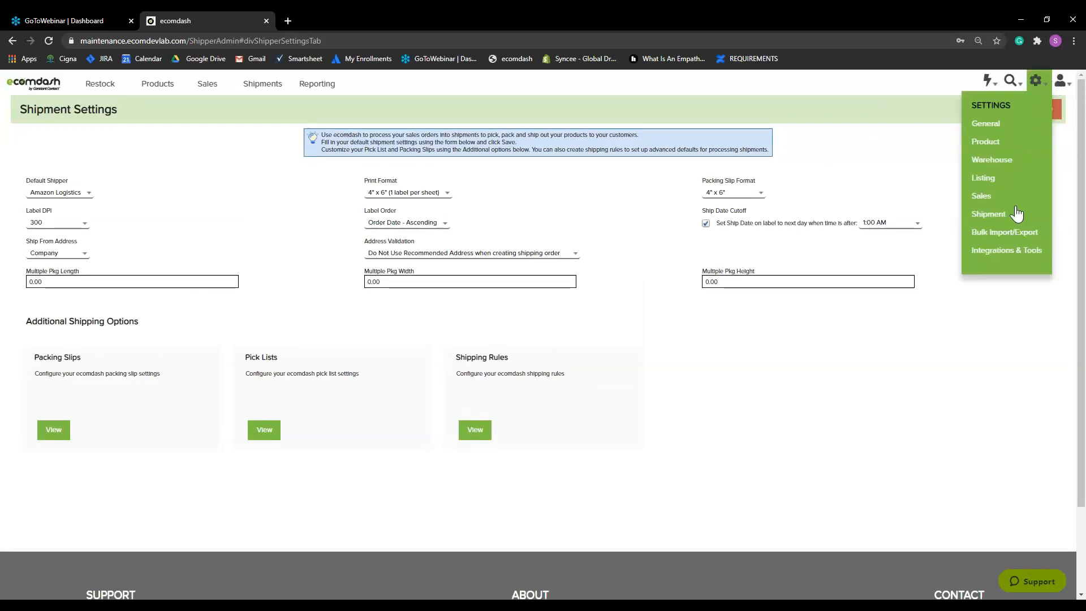
click(1001, 235)
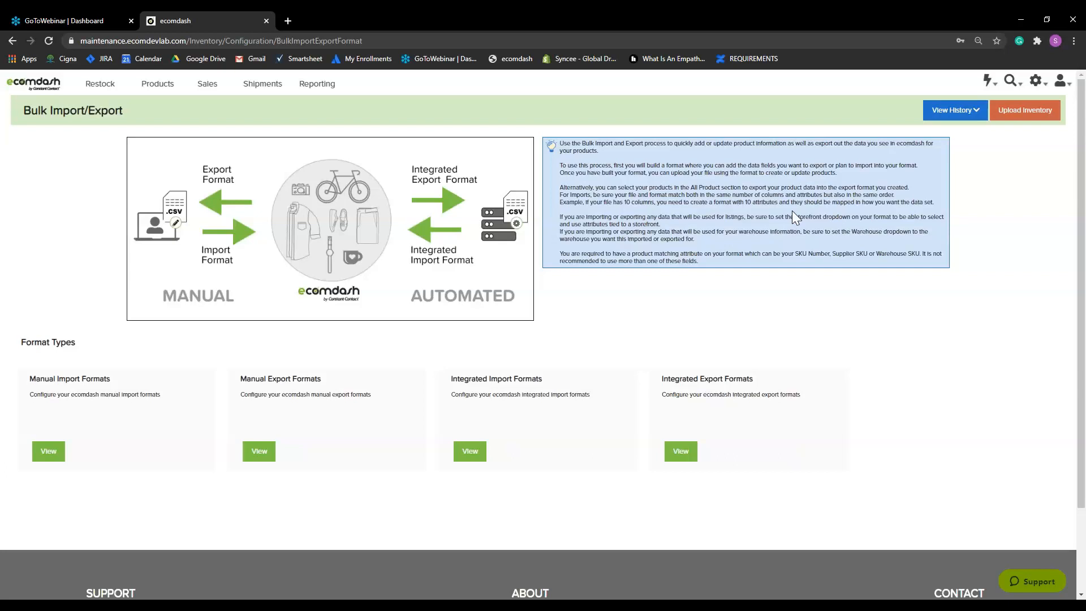
click(1038, 82)
click(475, 455)
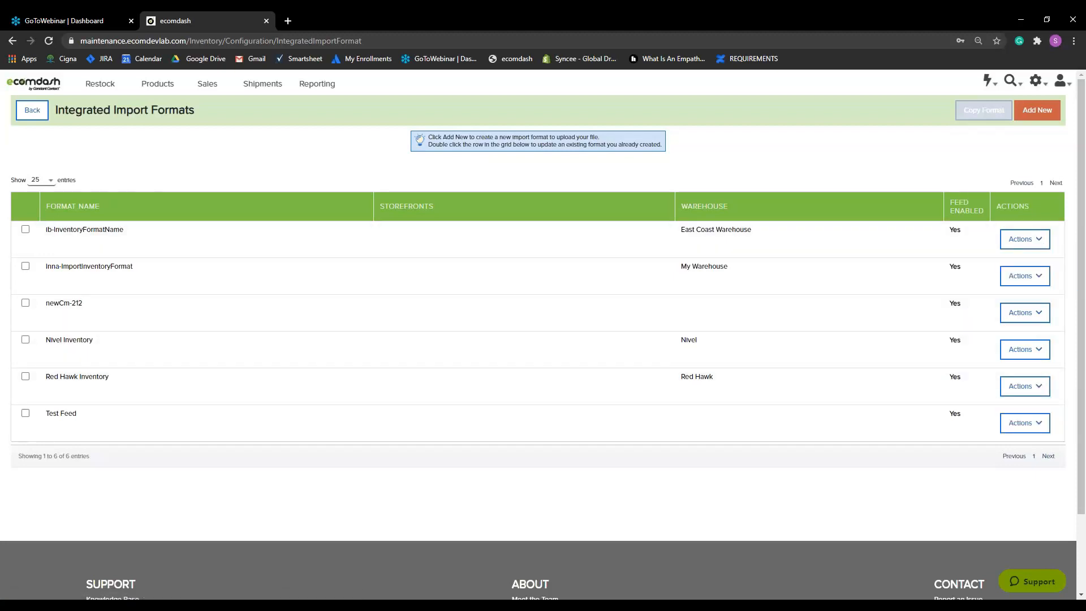
Open the details of the ib-InventoryFormatName import format and review its integration section and attribute columns.
click(1026, 260)
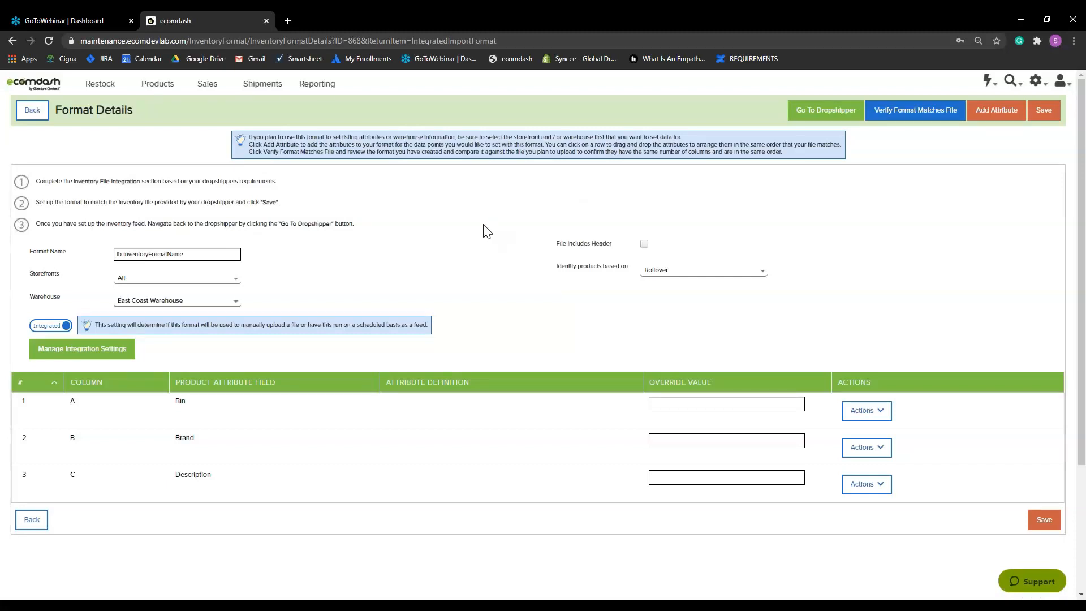
scroll(54, 302, down, 1)
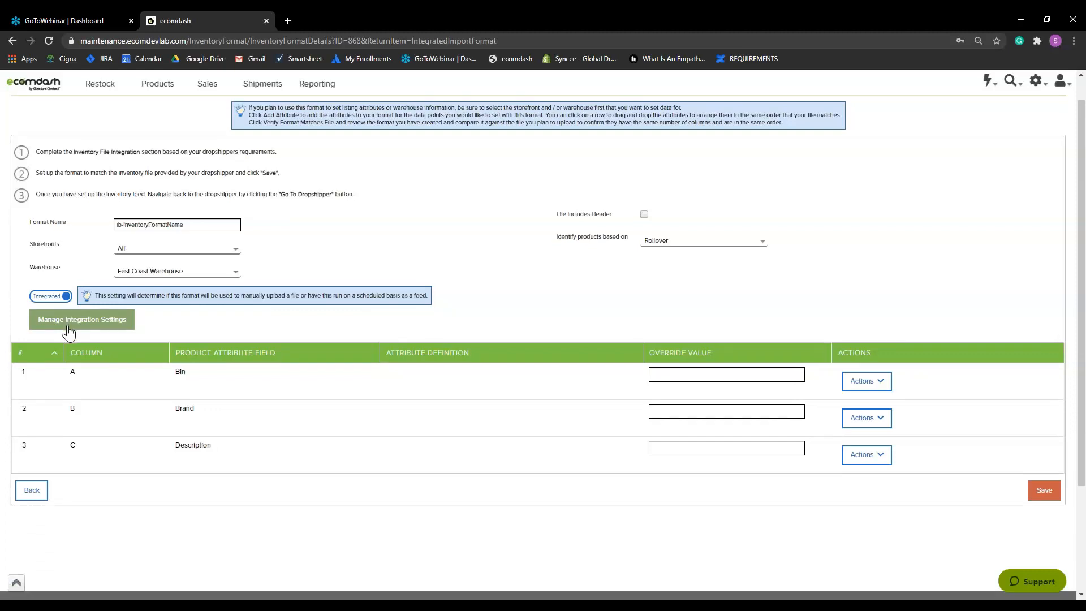
scroll(69, 271, down, 1)
scroll(85, 266, up, 1)
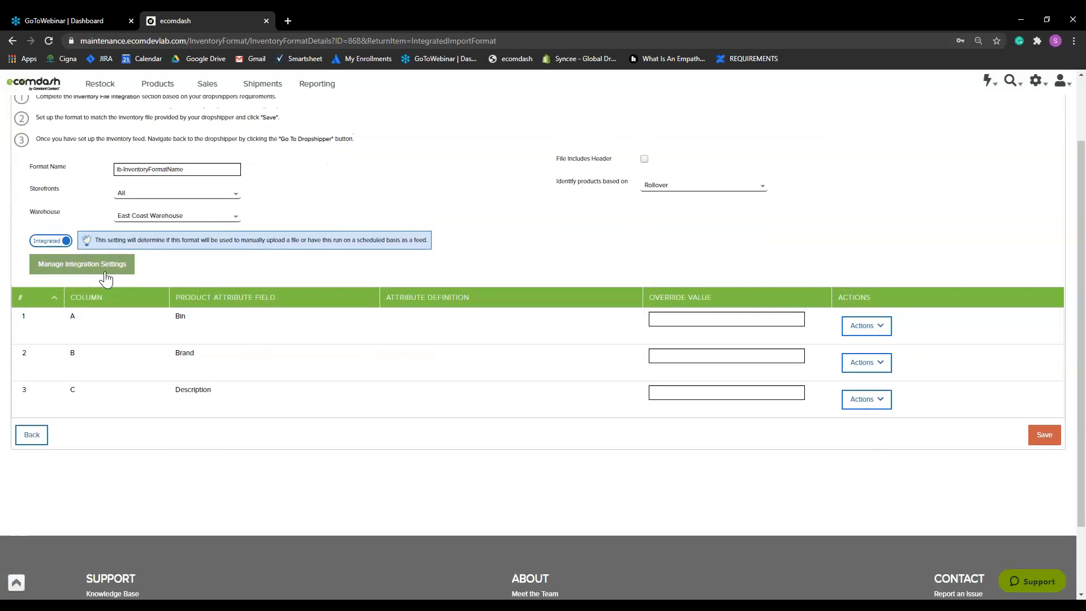
Open the integration settings of the ib-InventoryFormatName format and review the scheduled timing options, keeping Intervals.
click(69, 273)
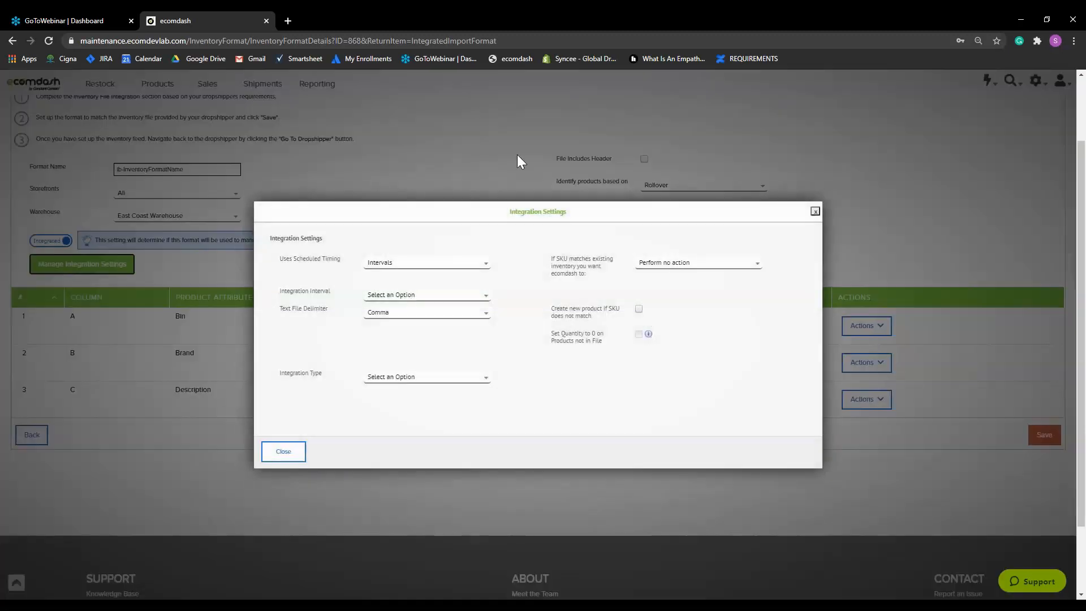
click(444, 265)
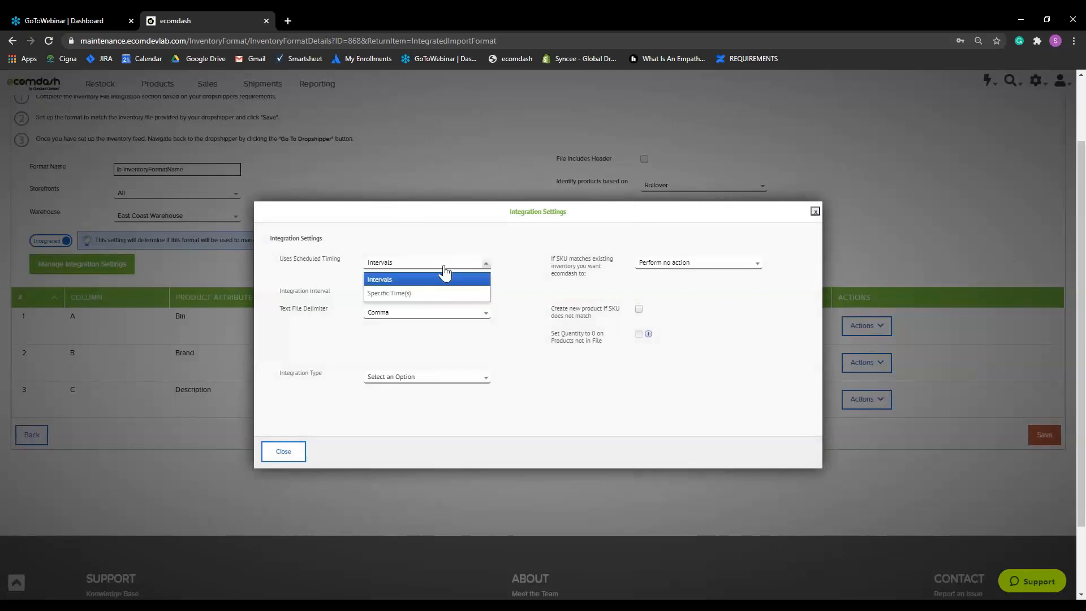
click(444, 278)
click(474, 265)
click(468, 266)
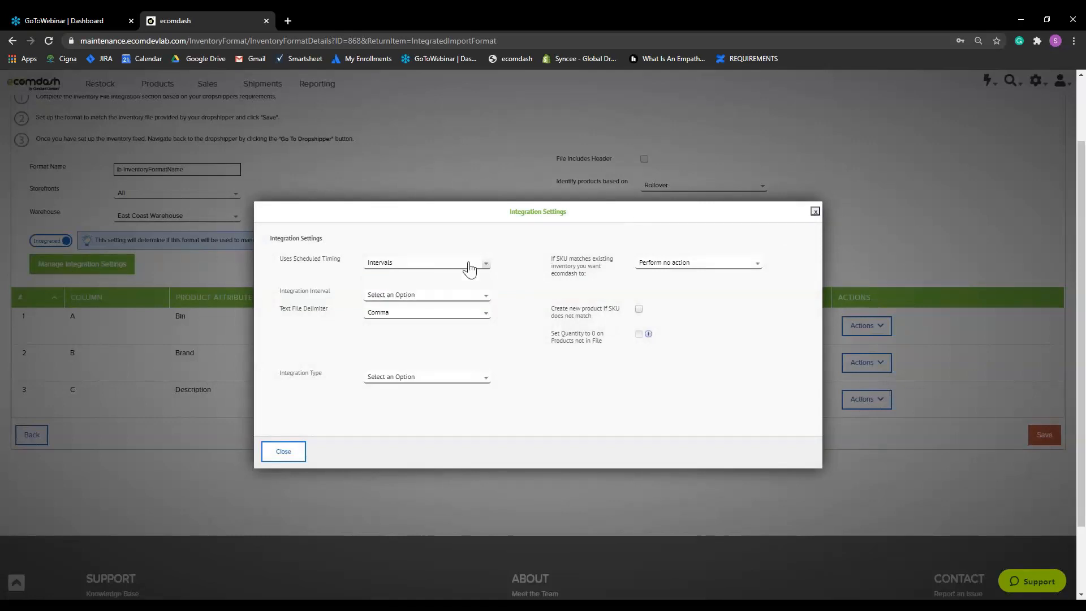
Review the SKU match, integration interval, text file delimiter and integration type options, and close the integration settings without changes.
click(683, 267)
click(674, 271)
click(400, 299)
click(401, 298)
click(374, 317)
click(423, 318)
click(461, 377)
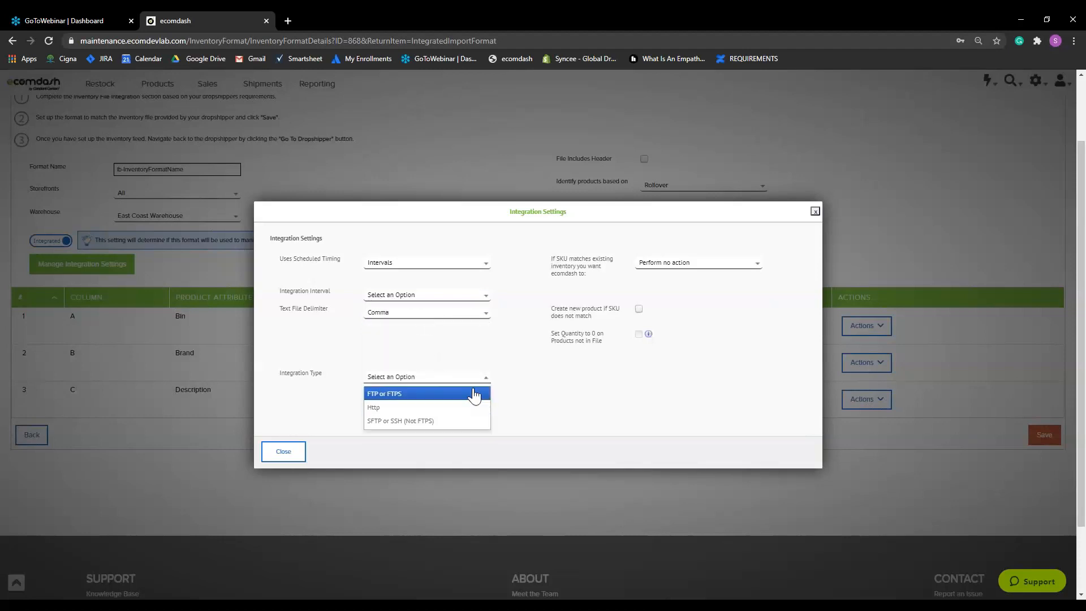
click(567, 409)
click(280, 453)
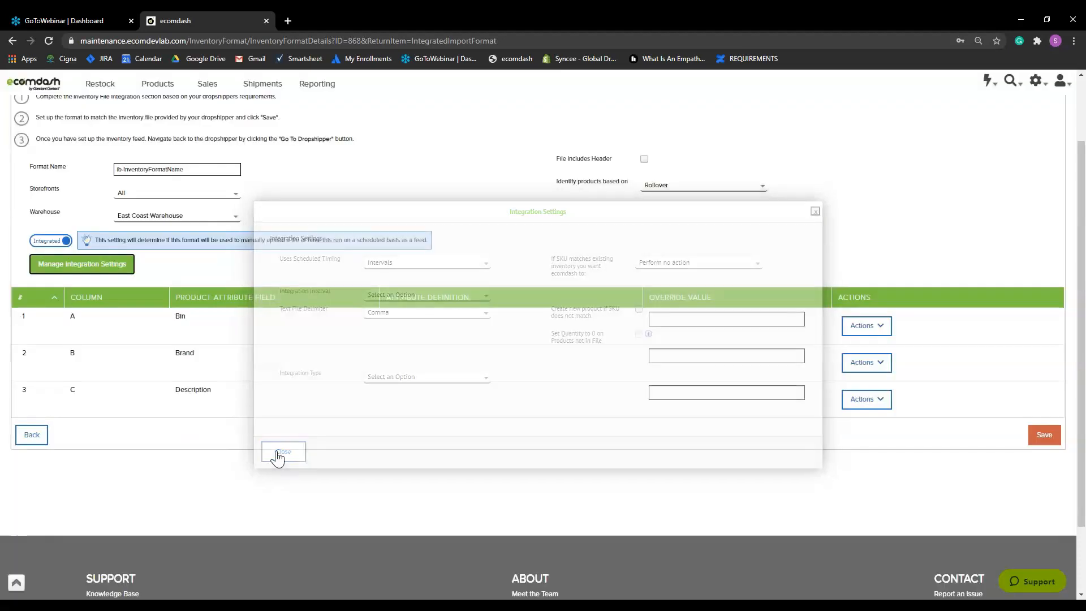
scroll(486, 388, up, 2)
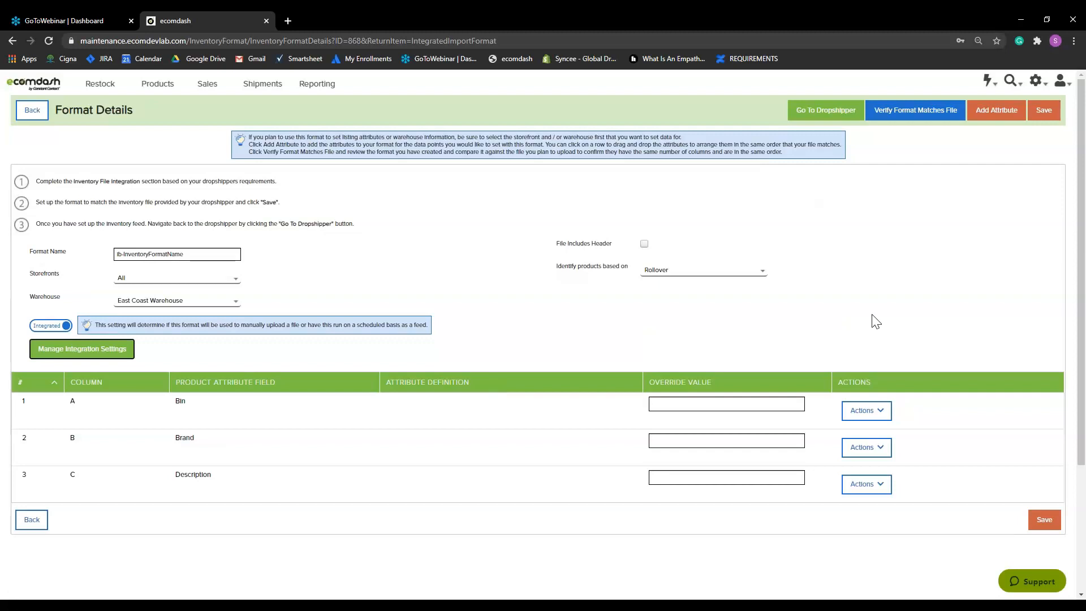
View the Integrations & Tools settings, and review the company information and options in the General settings.
mouse_move(1035, 81)
click(1026, 259)
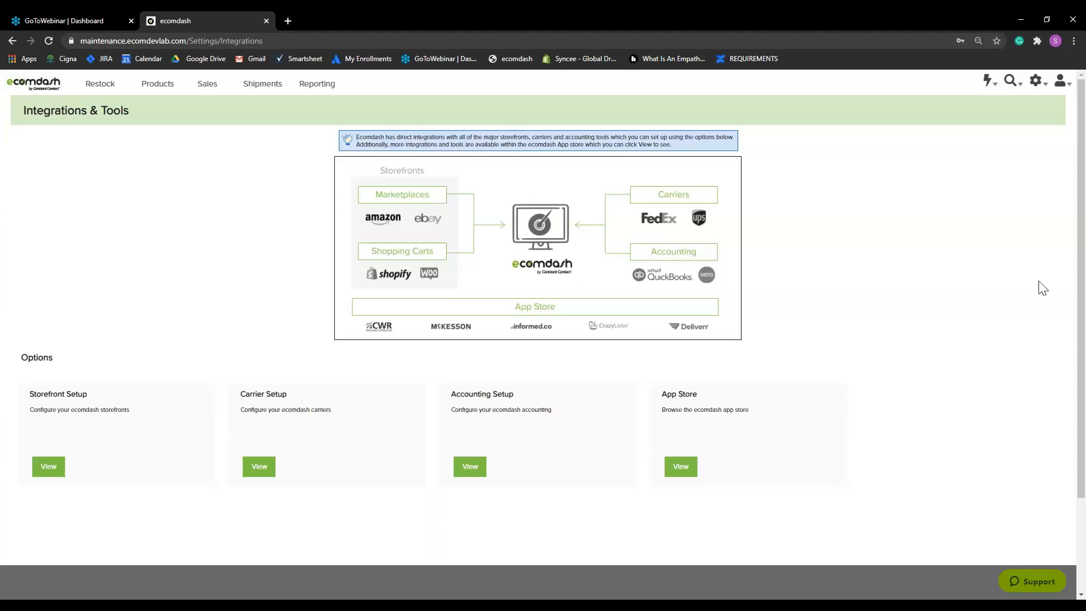
click(1036, 81)
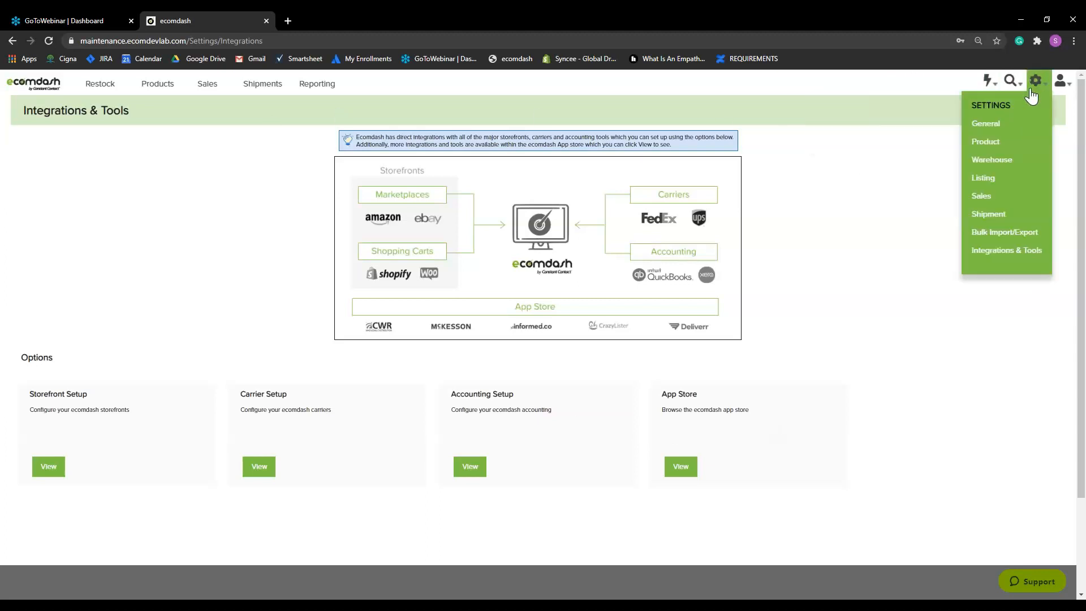
click(988, 123)
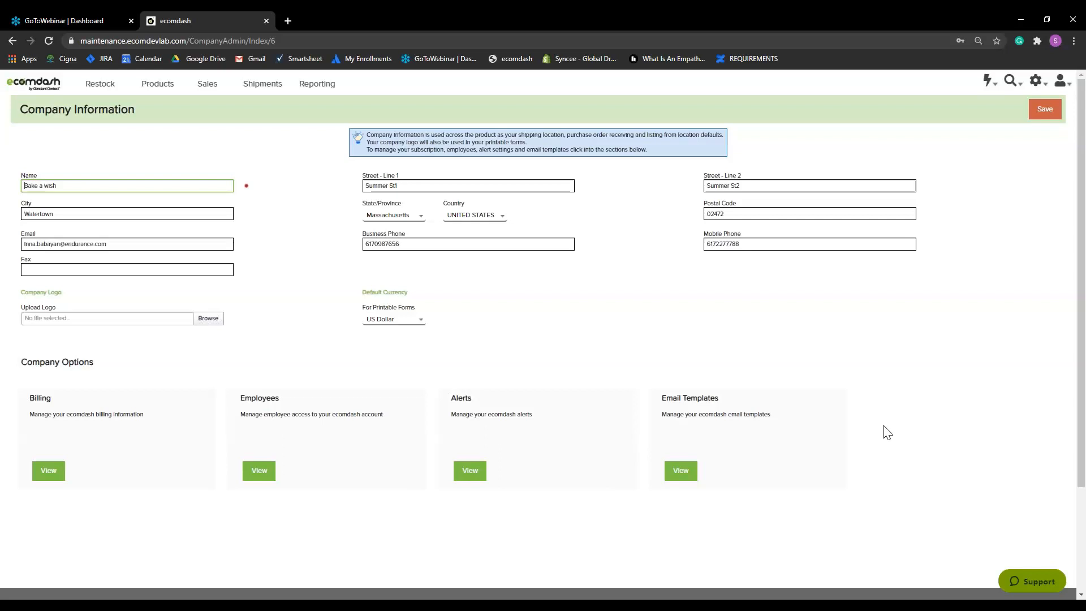
Review the Product settings, and examine the warehouse grid and warehouse types in the Warehouse settings.
click(1045, 84)
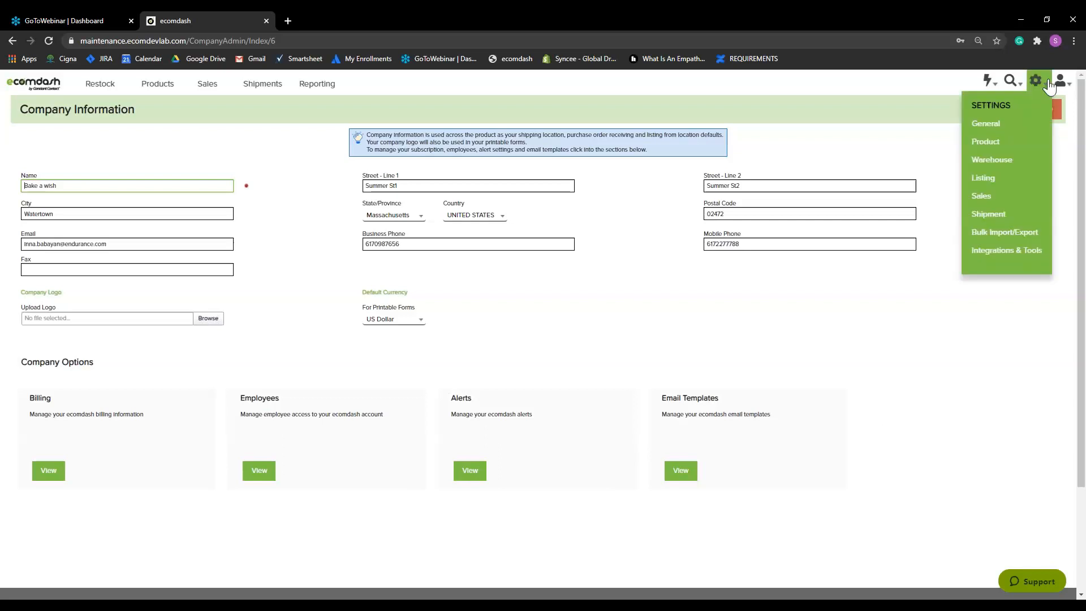
click(985, 146)
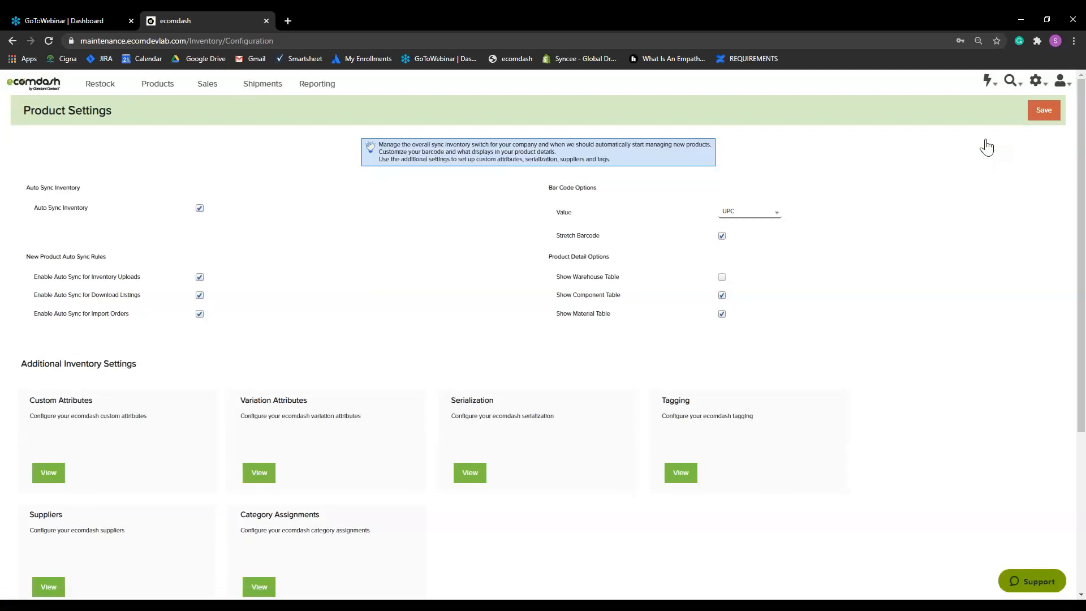
click(1036, 82)
mouse_move(160, 88)
mouse_move(1039, 88)
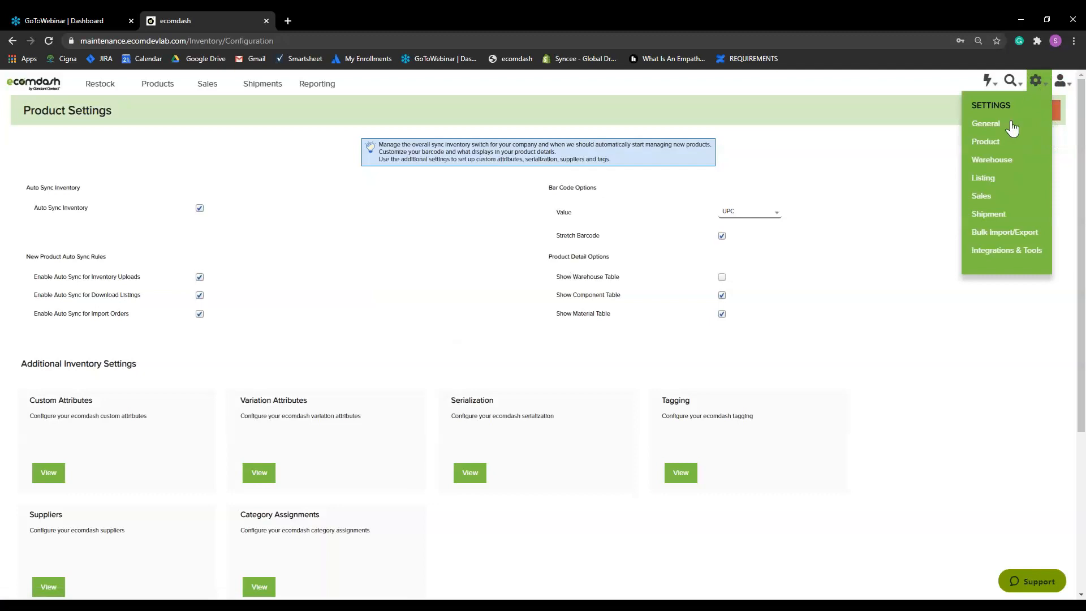
click(997, 165)
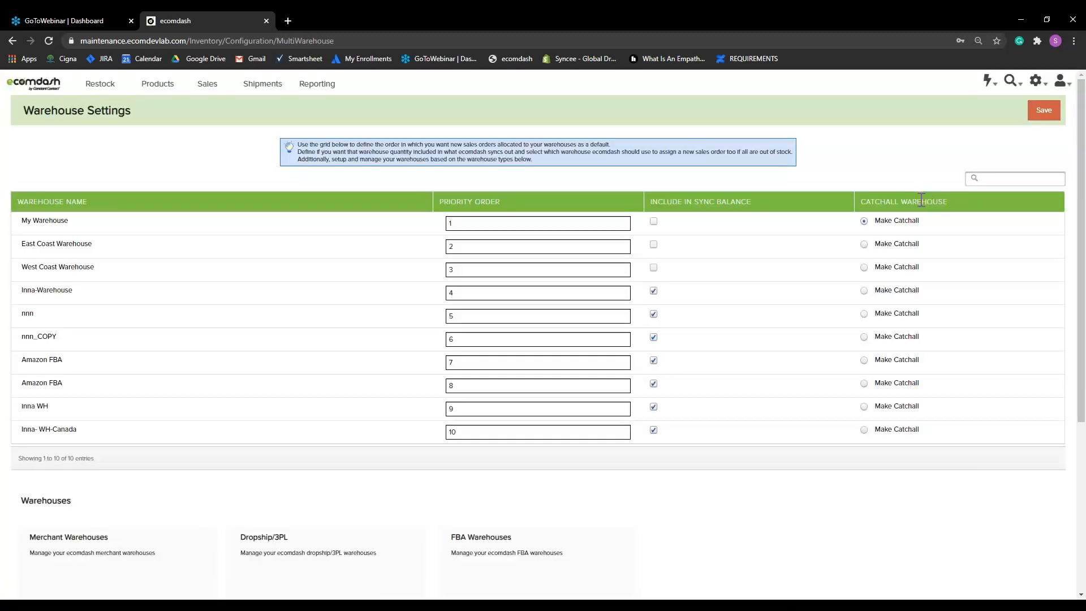
scroll(910, 221, down, 1)
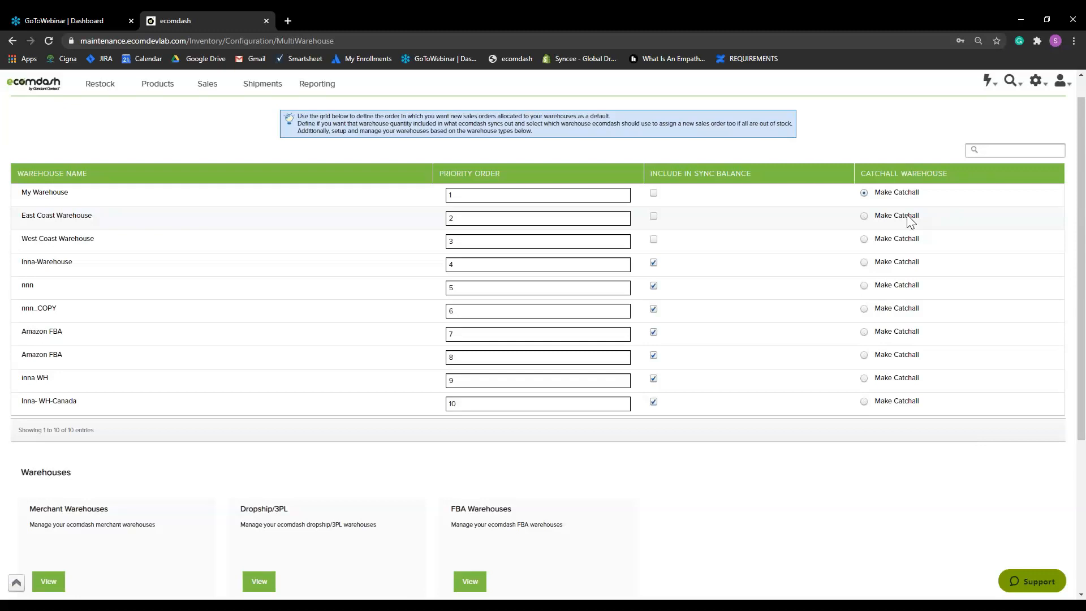
Open the Listing settings and view the Listing Templates and Listing Profiles pages.
click(1037, 80)
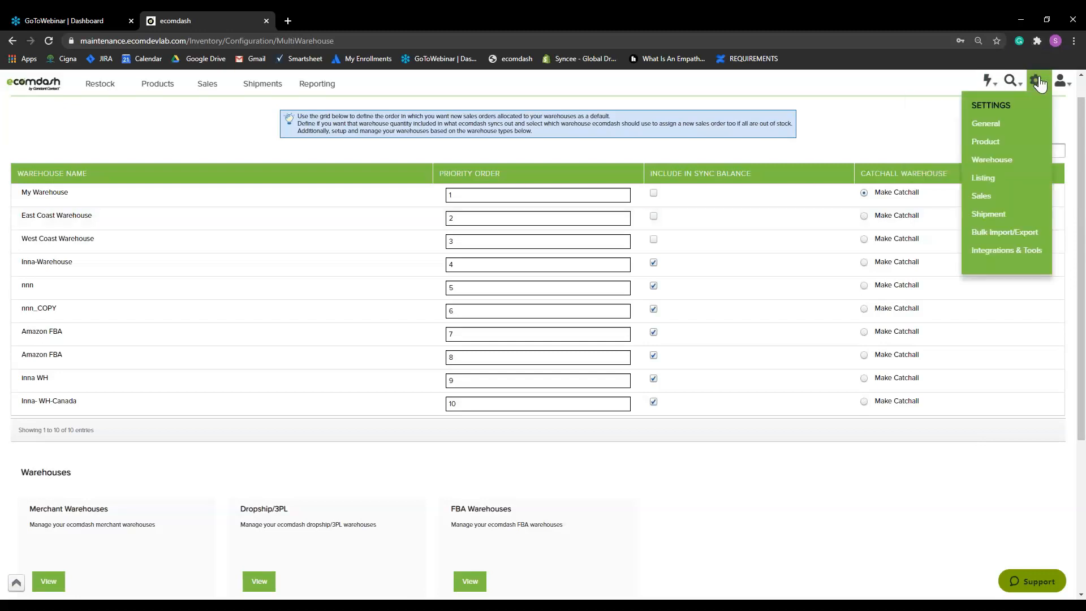
click(984, 178)
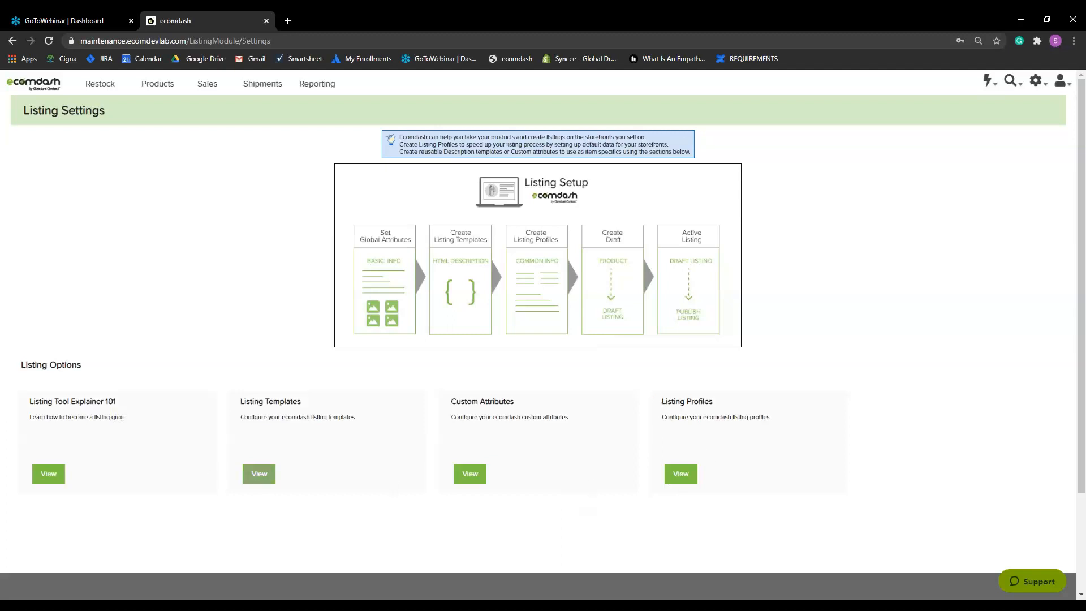
click(263, 479)
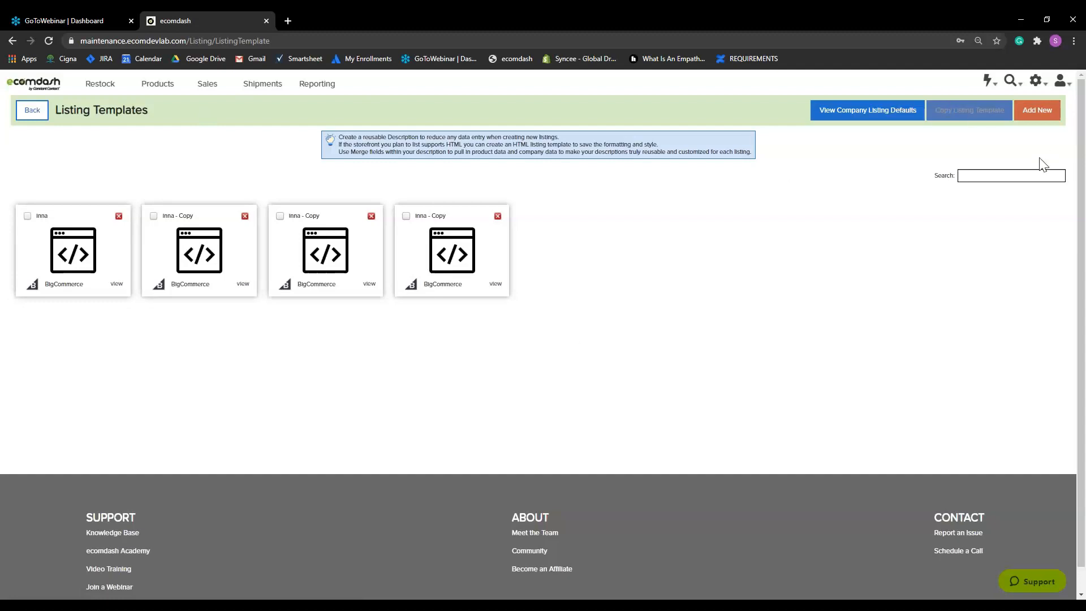
click(45, 113)
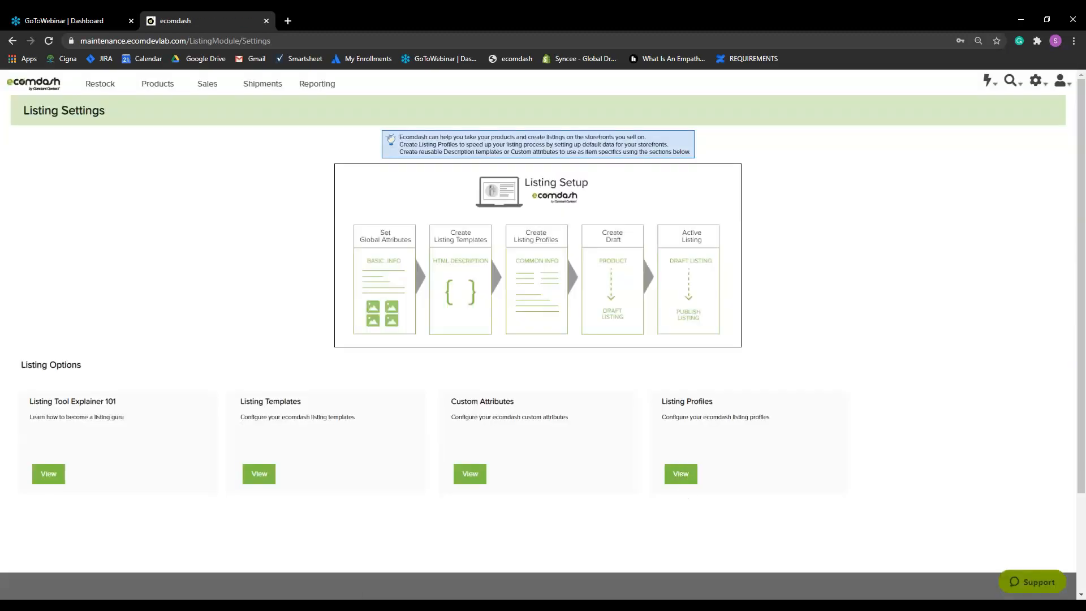
click(681, 475)
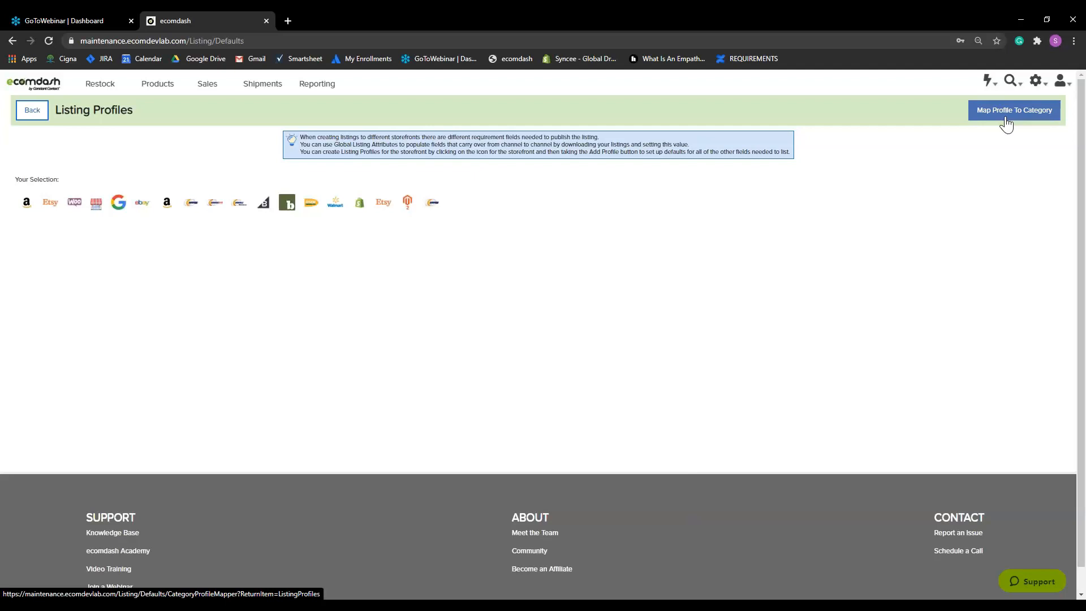
Review the order cancellation rules in the Sales settings and the shipping defaults in the Shipment settings.
click(1035, 81)
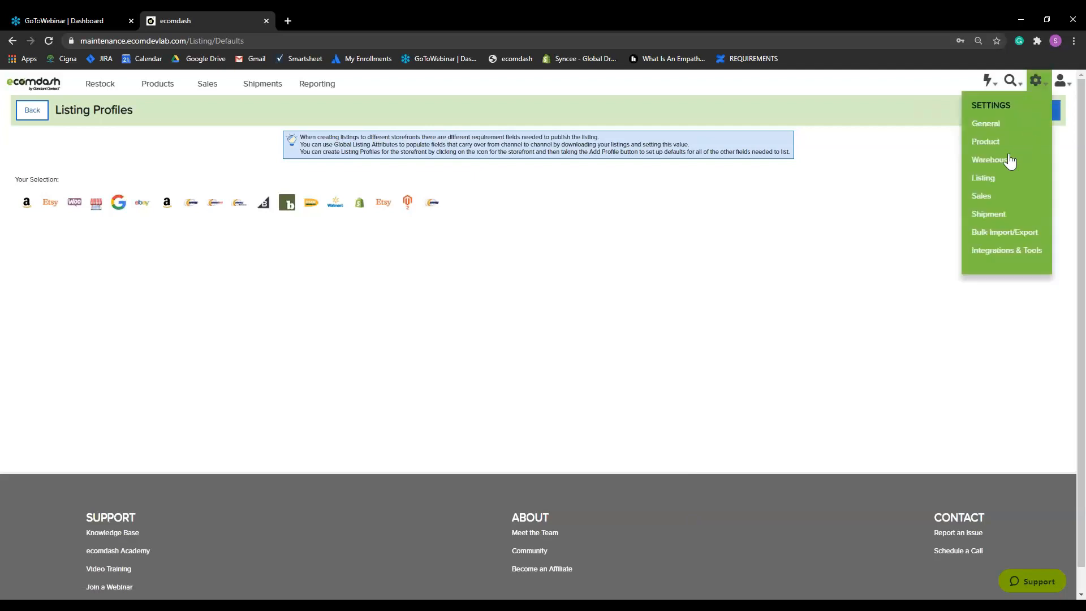
click(987, 207)
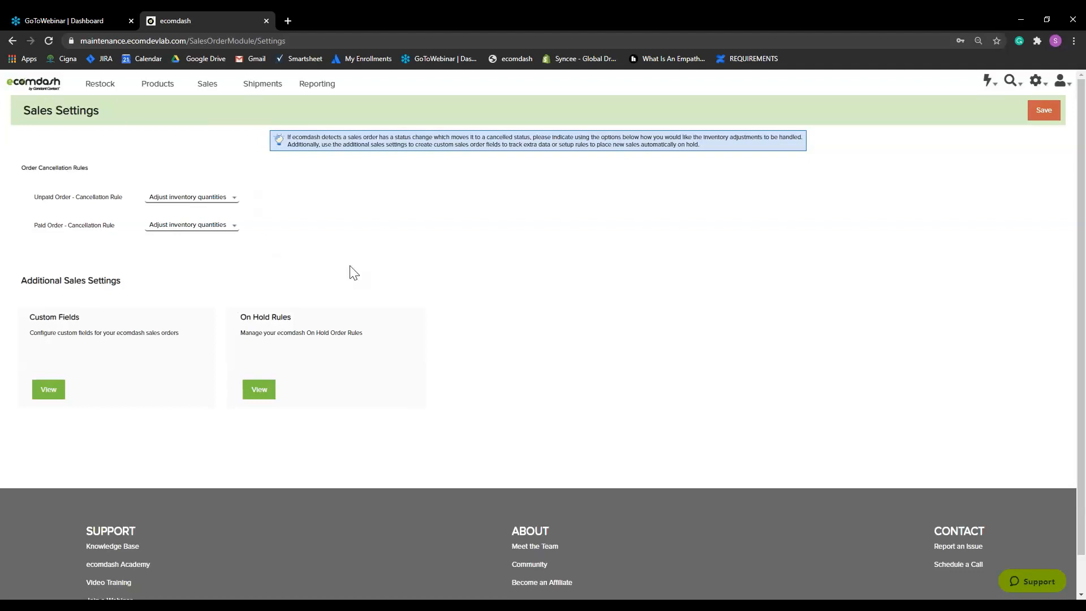
mouse_move(157, 85)
mouse_move(1035, 81)
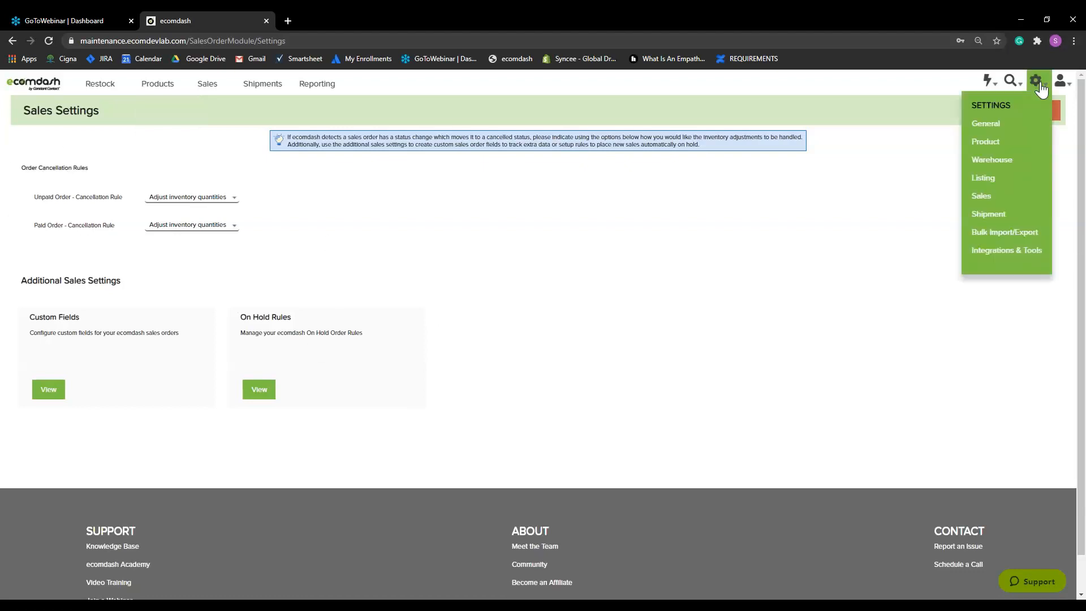
click(987, 216)
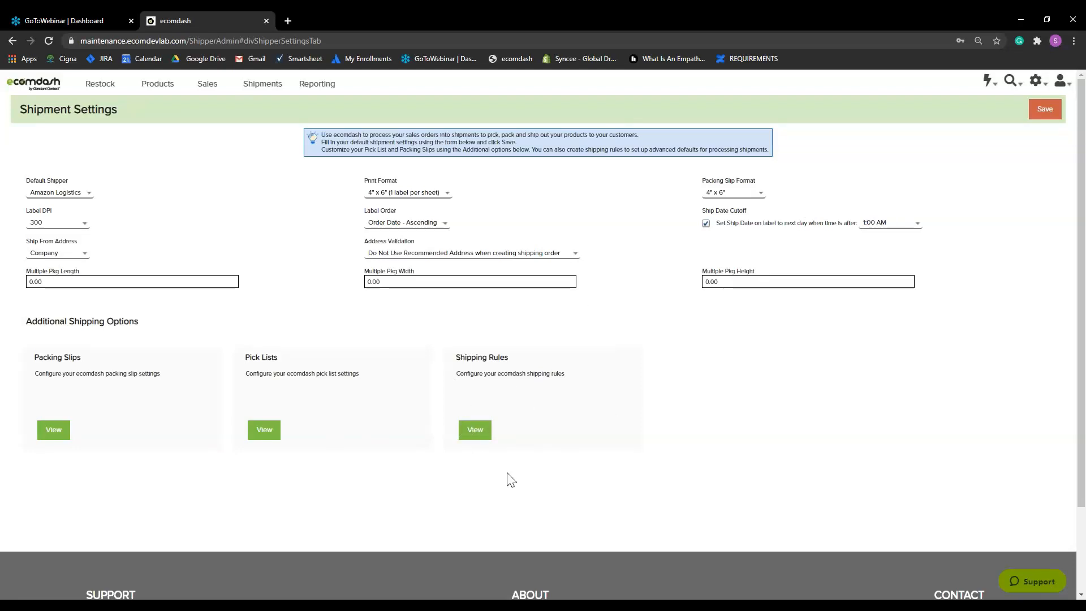
Go to the Integrated Import Formats in the Bulk Import/Export settings and view the ib-InventoryFormatName format details.
click(1045, 87)
click(1024, 234)
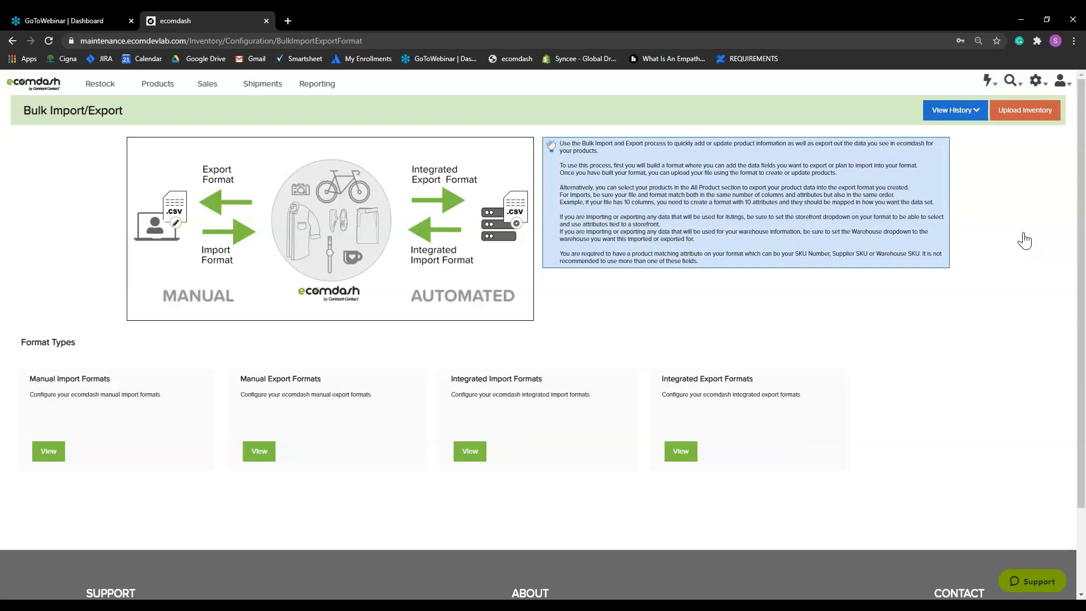
click(470, 451)
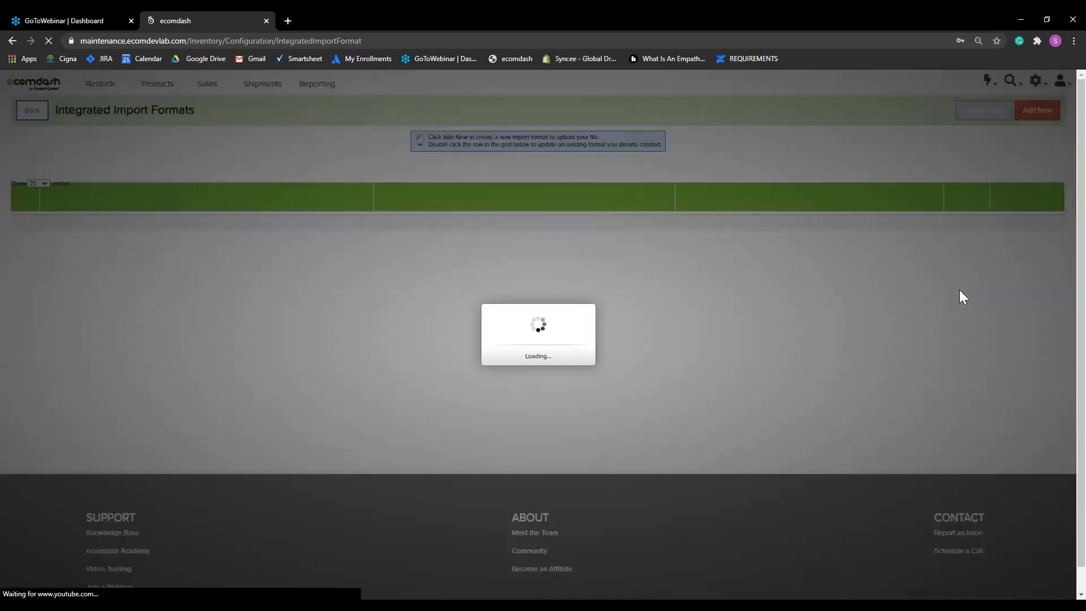
click(1008, 246)
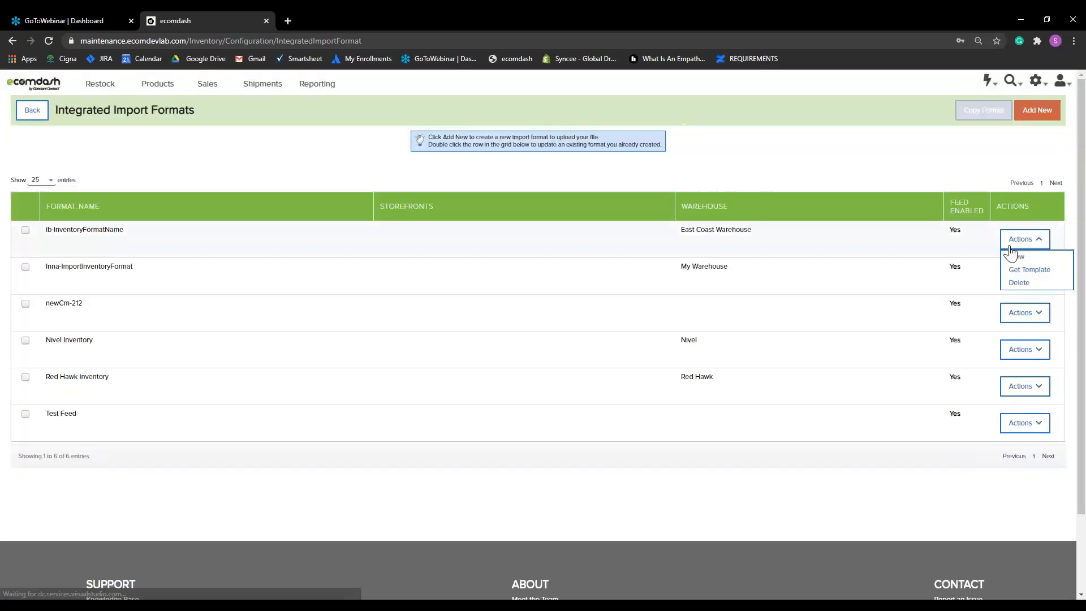
click(1016, 256)
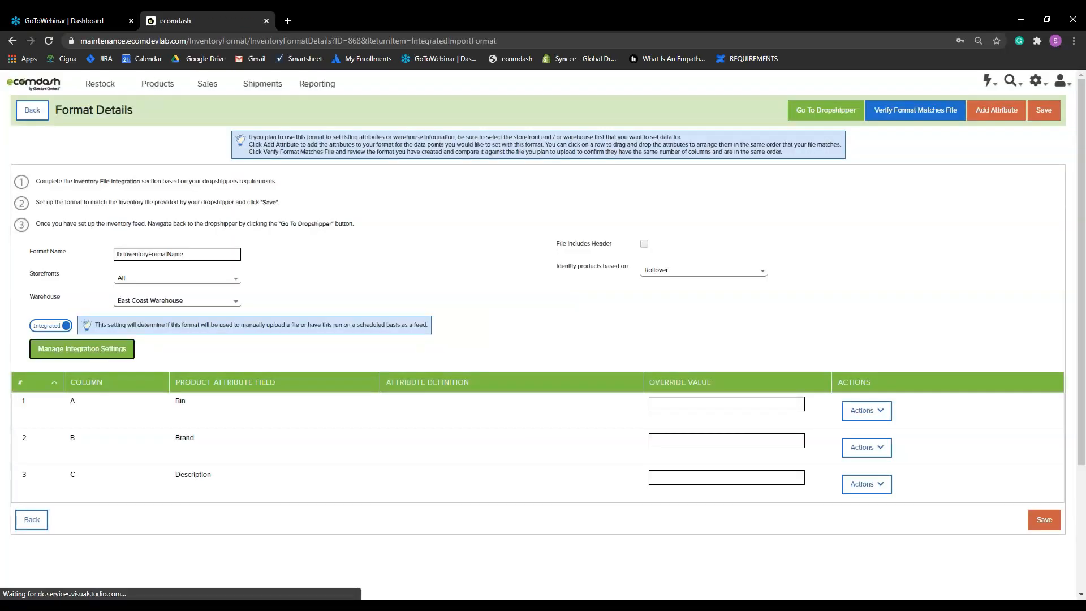
Check the scheduled timing choices in the format's integration settings, keep Intervals, and close the dialog.
click(82, 348)
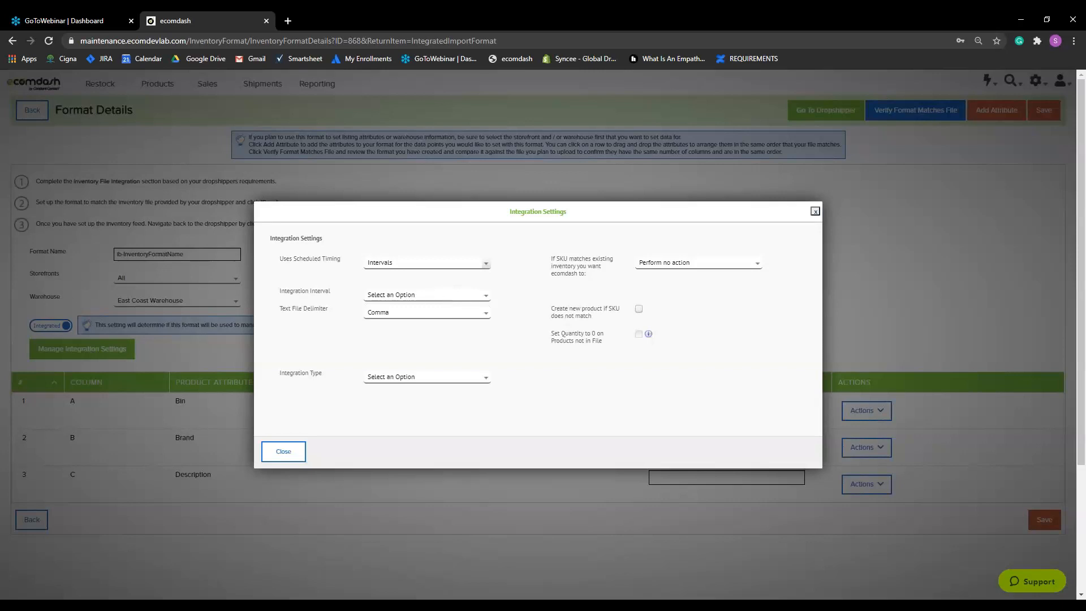
click(399, 263)
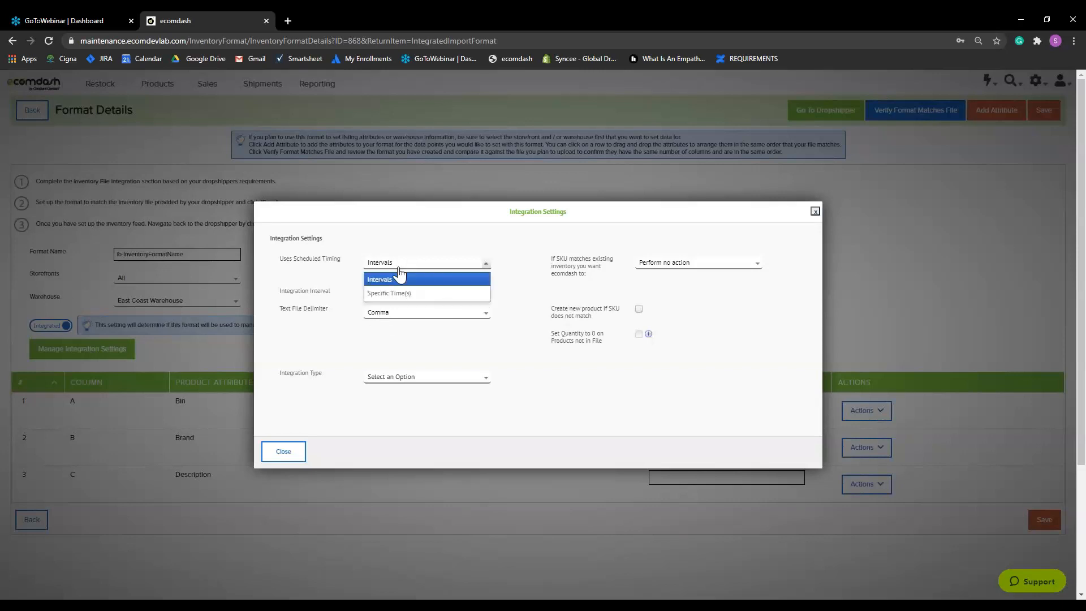
click(396, 279)
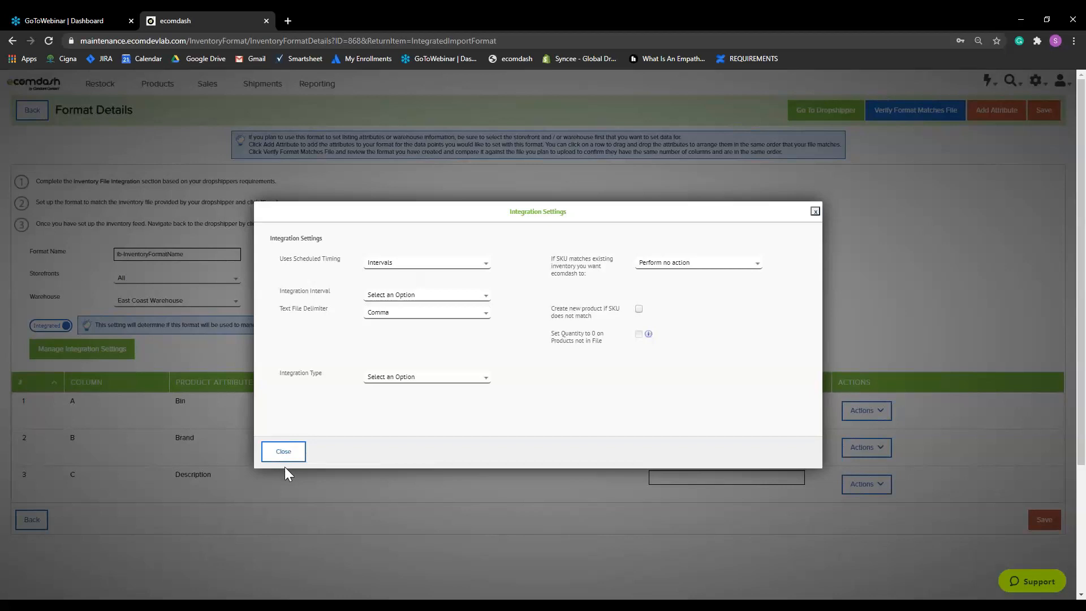
click(281, 452)
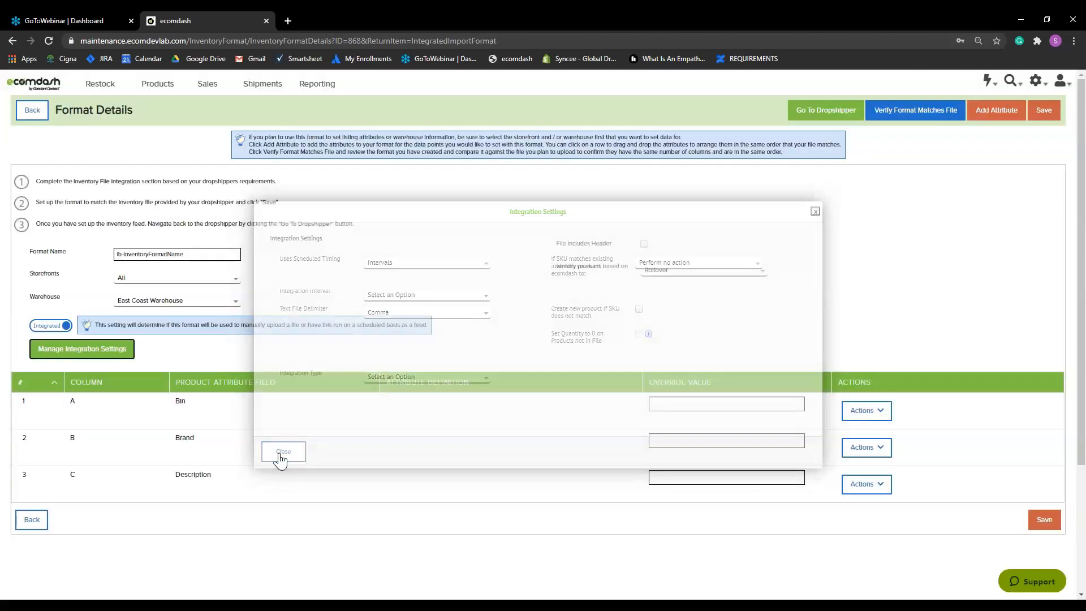
Open the Integrations & Tools settings, and show the list of settings sections from the dashboard.
mouse_move(1031, 95)
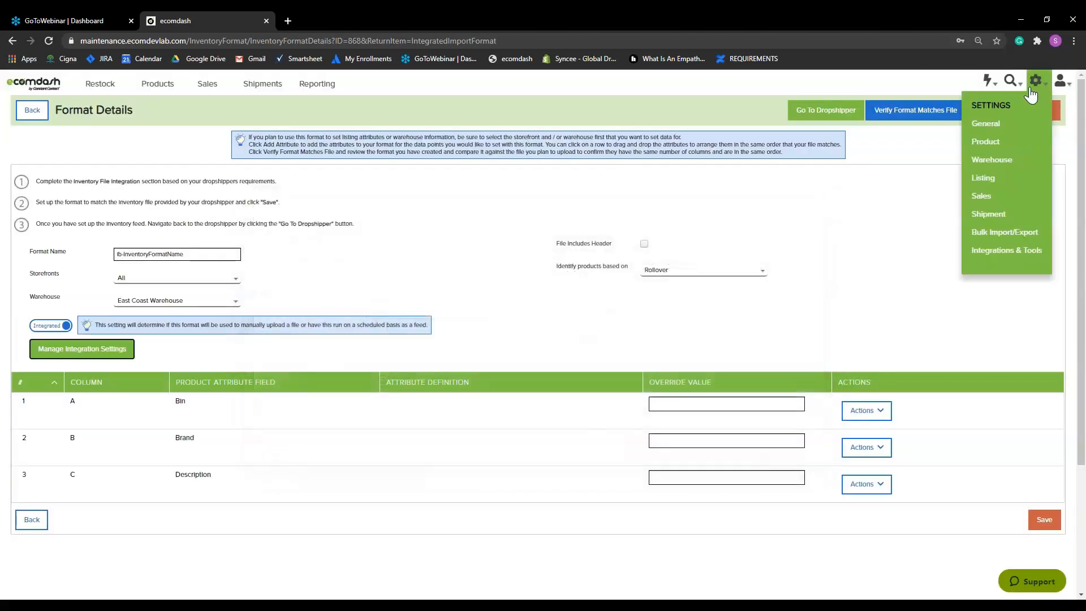
click(1007, 249)
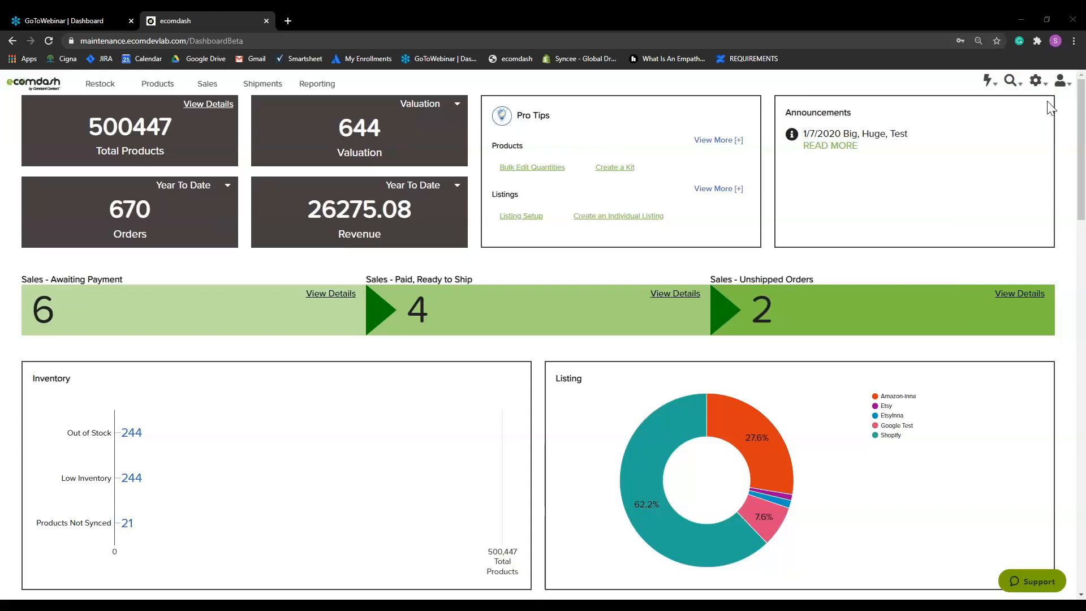
mouse_move(1041, 84)
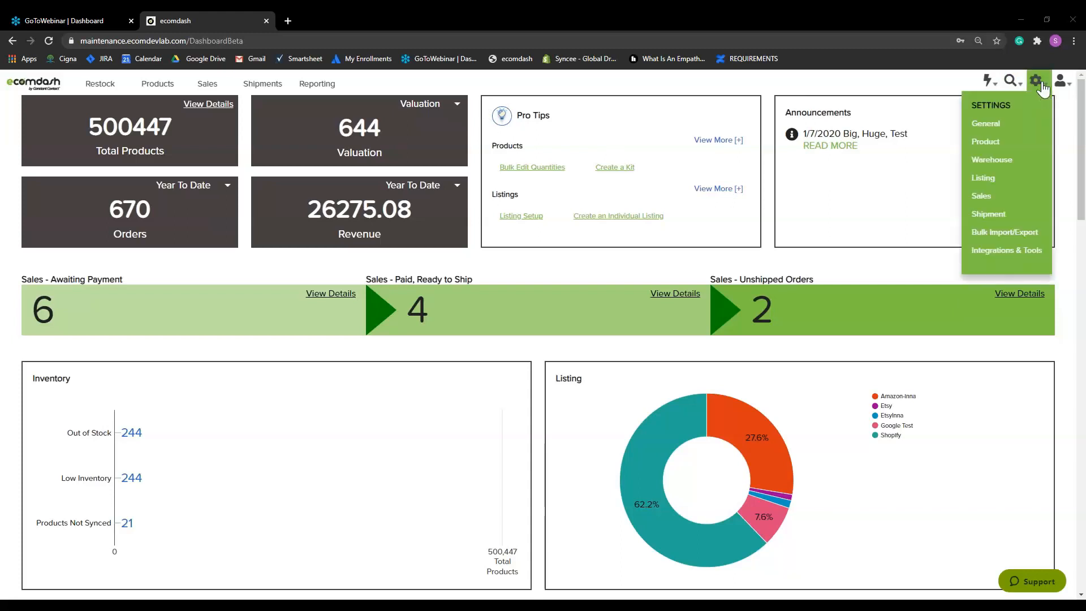